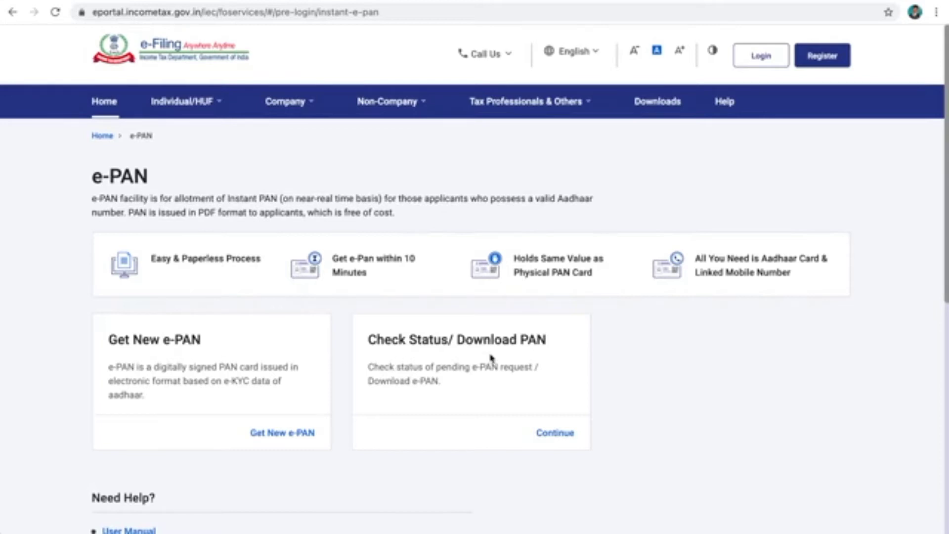
Step: Start a new e-PAN request, entering the 12-digit Aadhaar number and confirming the eligibility declarations before continuing
{"action": "left_click", "coordinate": [291, 433]}
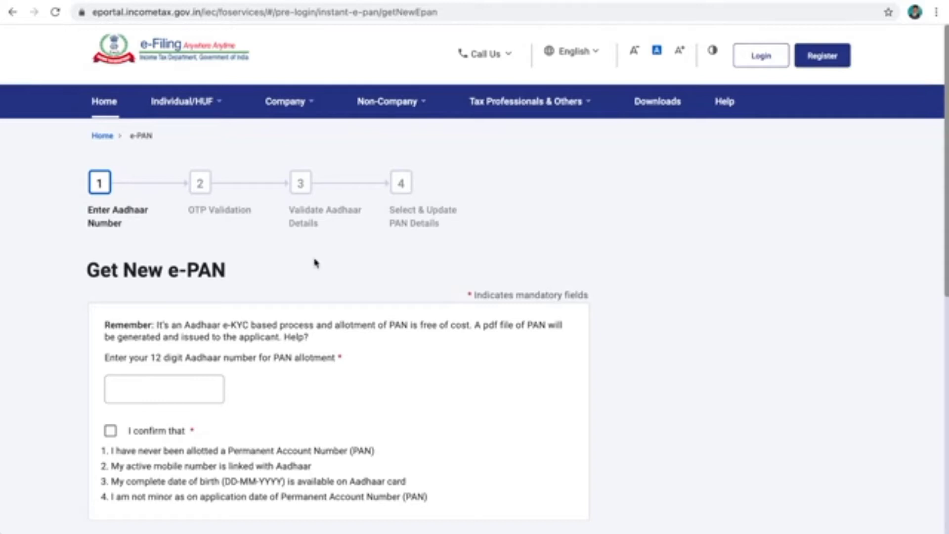
{"action": "left_click", "coordinate": [163, 389]}
{"action": "scroll", "coordinate": [248, 406], "scroll_direction": "down", "scroll_amount": 2}
{"action": "type", "text": "************"}
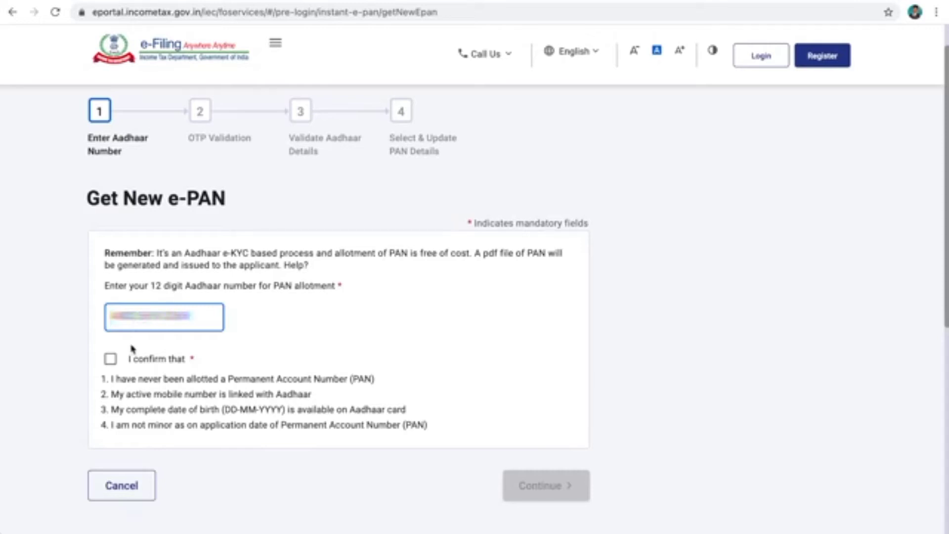
{"action": "left_click", "coordinate": [110, 359]}
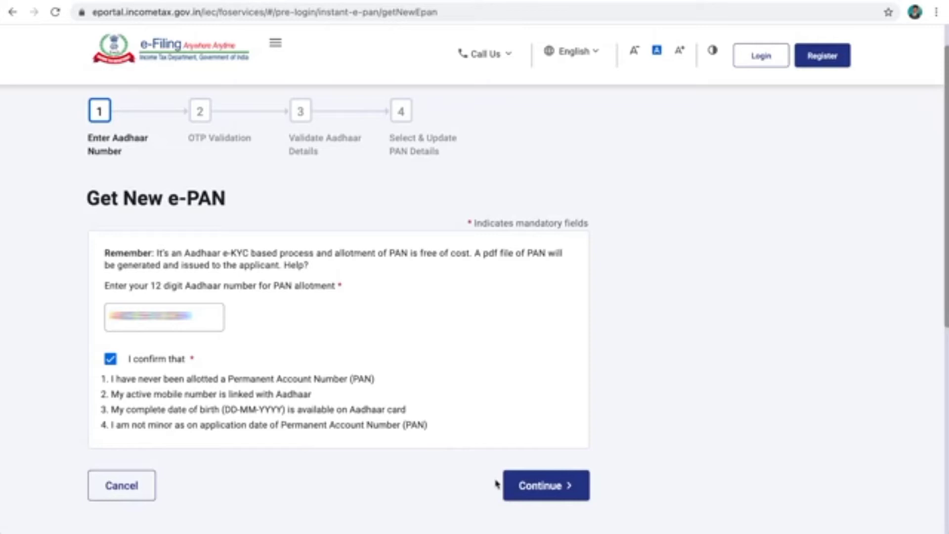
{"action": "left_click", "coordinate": [549, 491]}
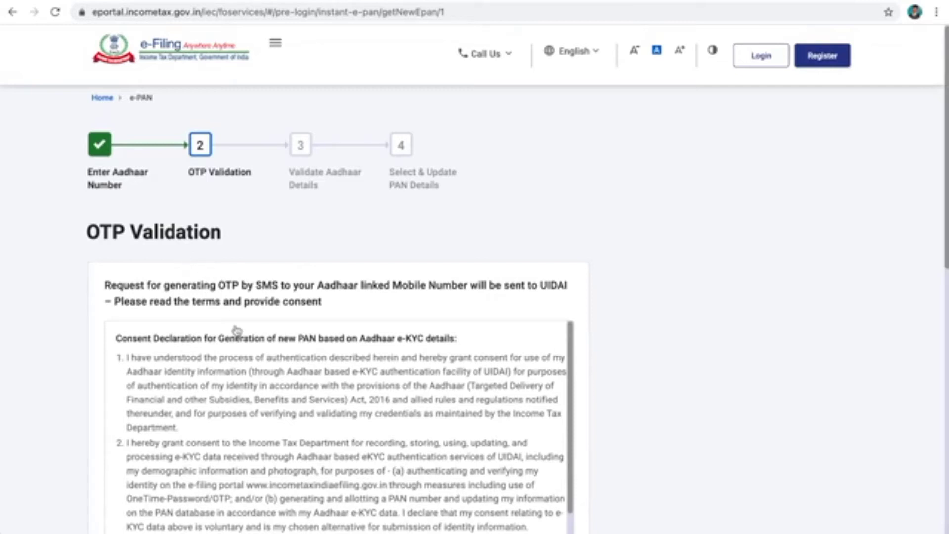
Step: Review the e-KYC consent declaration, agree to its terms and continue to the OTP entry
{"action": "scroll", "coordinate": [238, 331], "scroll_direction": "down", "scroll_amount": 3}
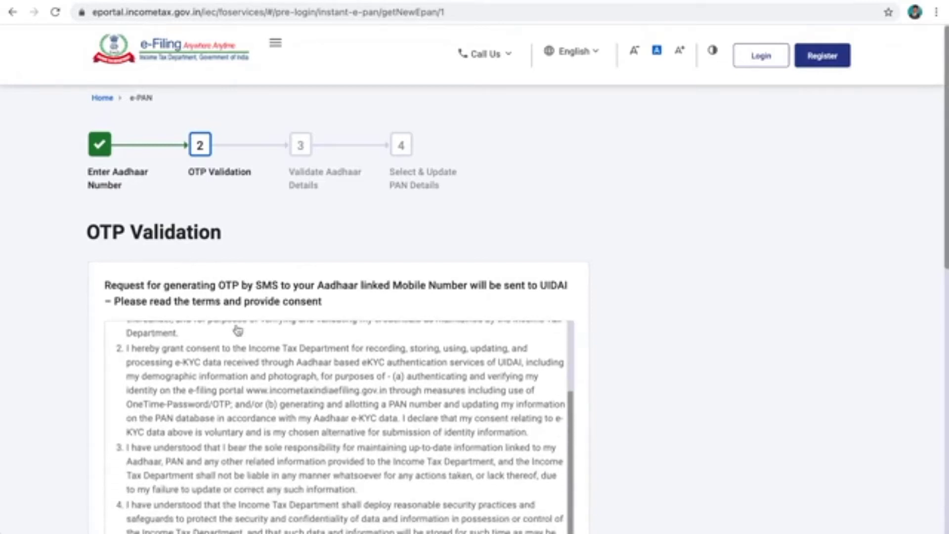
{"action": "scroll", "coordinate": [271, 339], "scroll_direction": "down", "scroll_amount": 3}
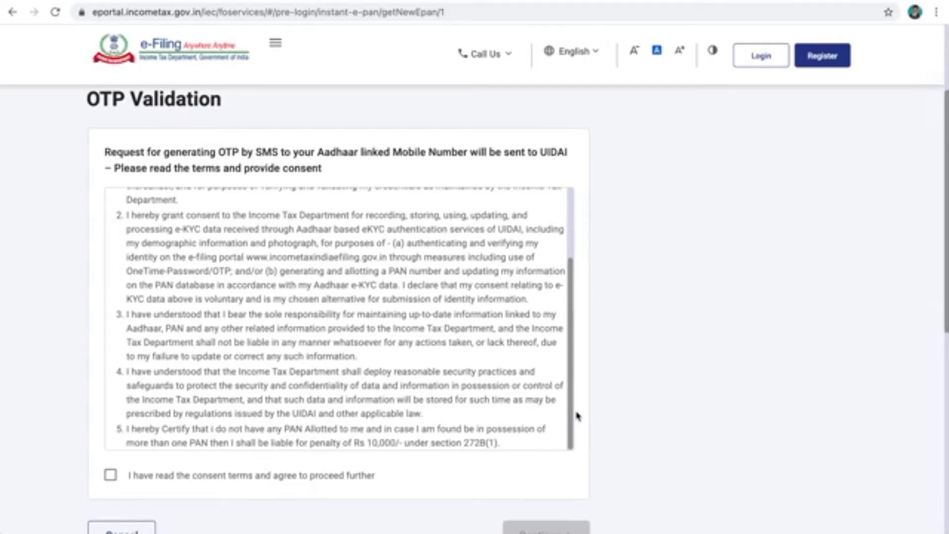
{"action": "left_click", "coordinate": [112, 477]}
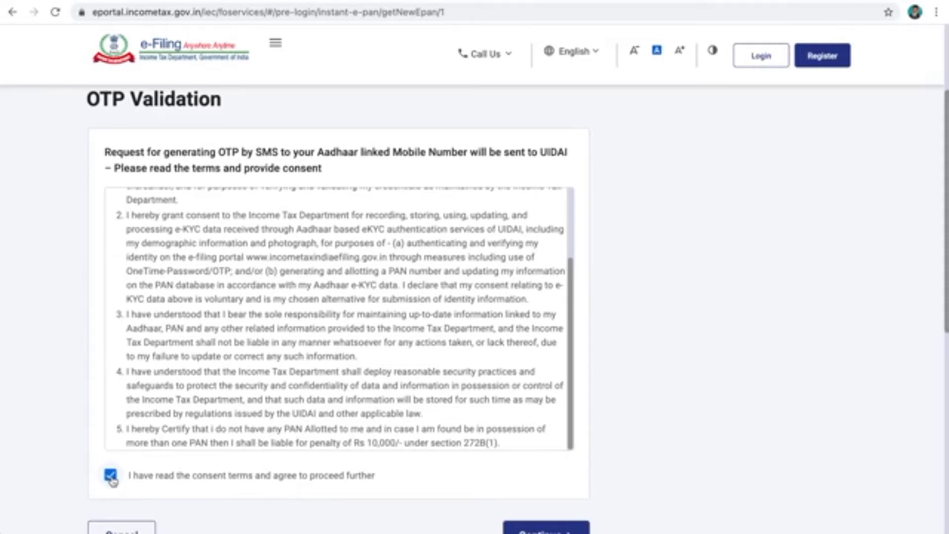
{"action": "scroll", "coordinate": [455, 508], "scroll_direction": "down", "scroll_amount": 1}
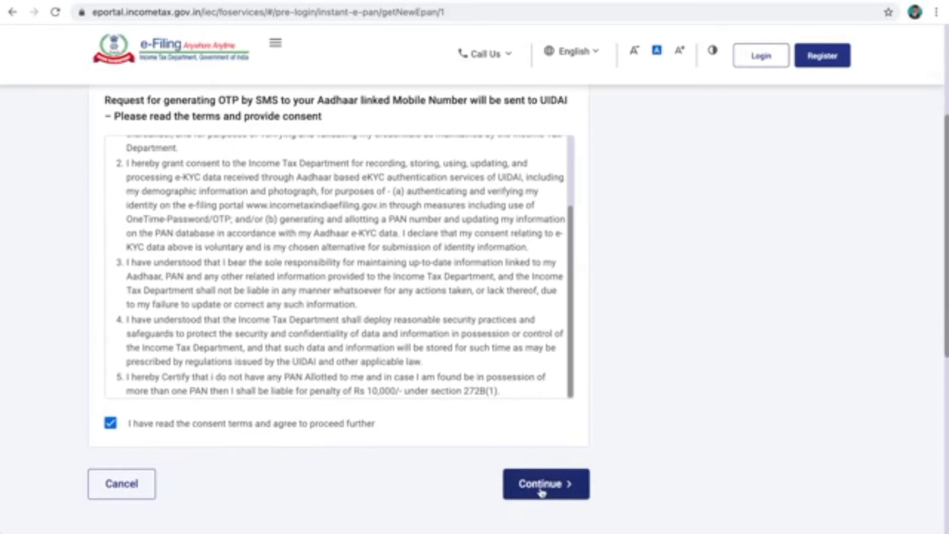
{"action": "left_click", "coordinate": [542, 492]}
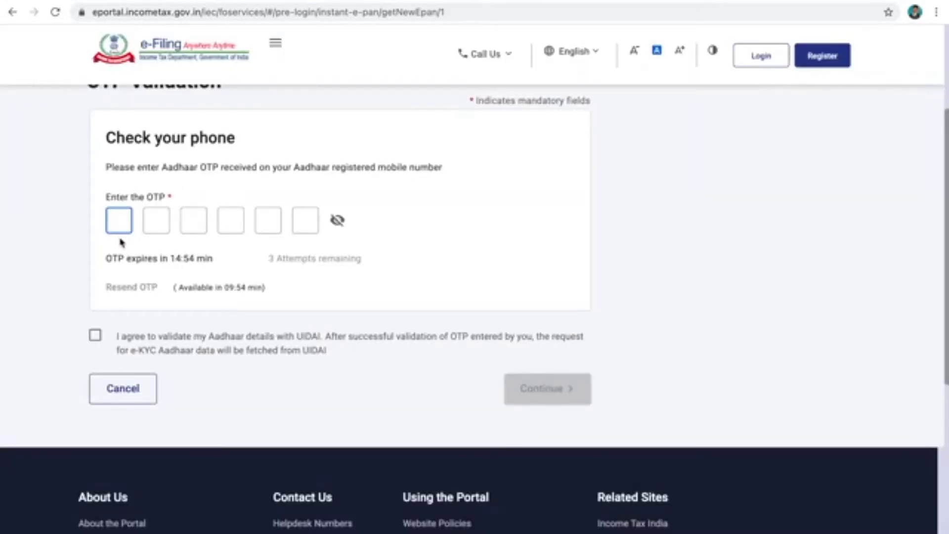
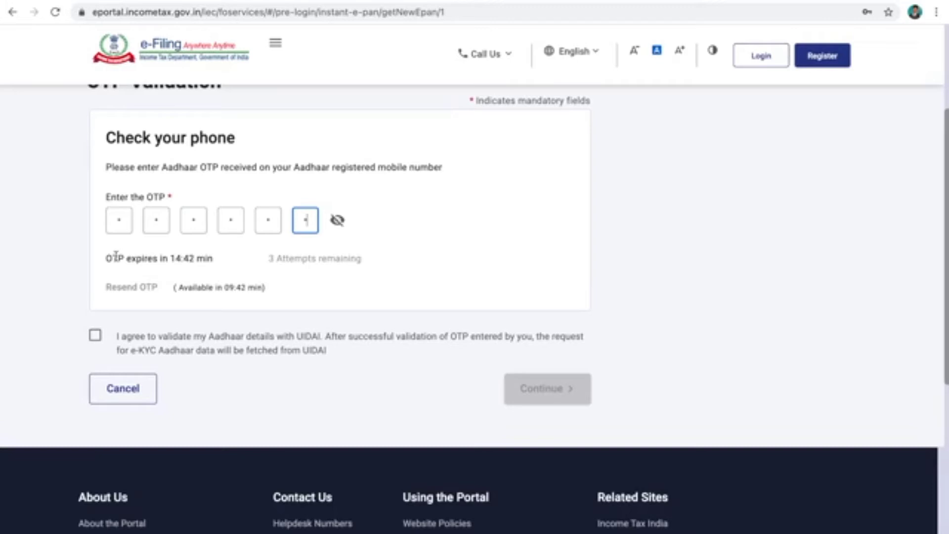
Step: Enter the Aadhaar OTP, agree to validate the Aadhaar details with UIDAI and continue
{"action": "left_click", "coordinate": [96, 337]}
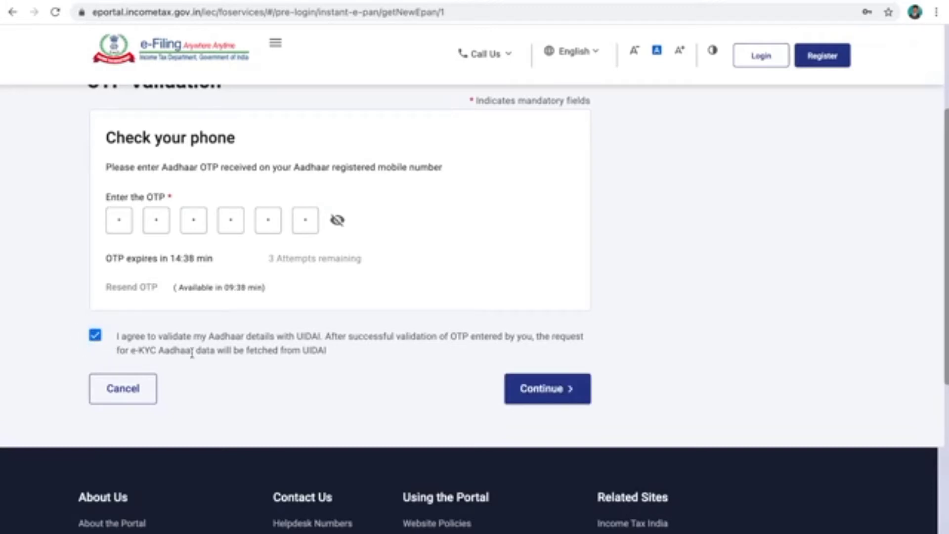
{"action": "left_click", "coordinate": [552, 393]}
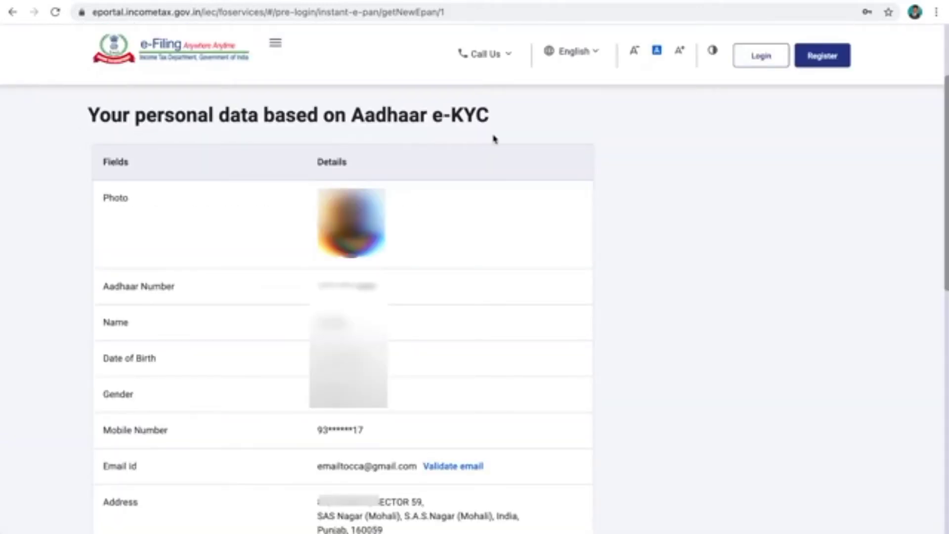
Step: Validate the email ID with the emailed OTP, then accept the declarations and submit the Aadhaar e-KYC details
{"action": "scroll", "coordinate": [152, 301], "scroll_direction": "down", "scroll_amount": 4}
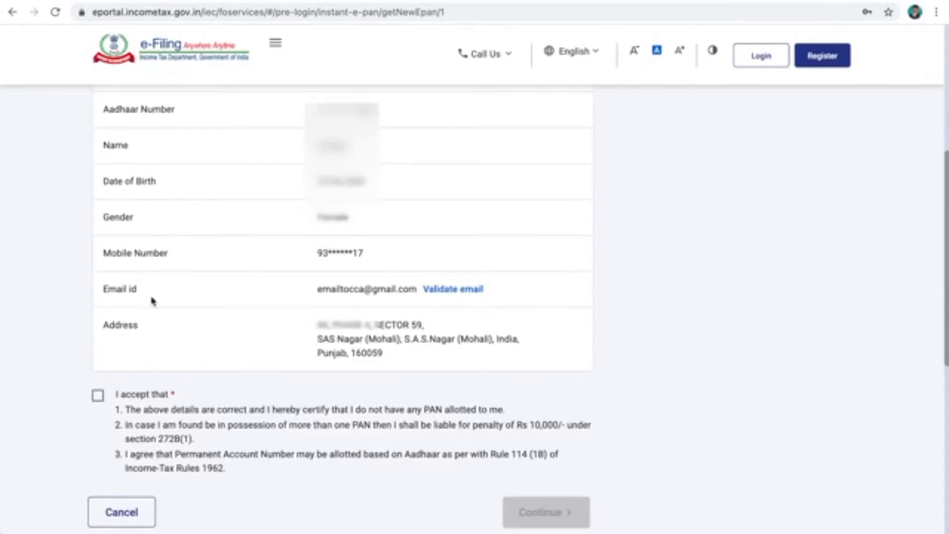
{"action": "left_click", "coordinate": [454, 296]}
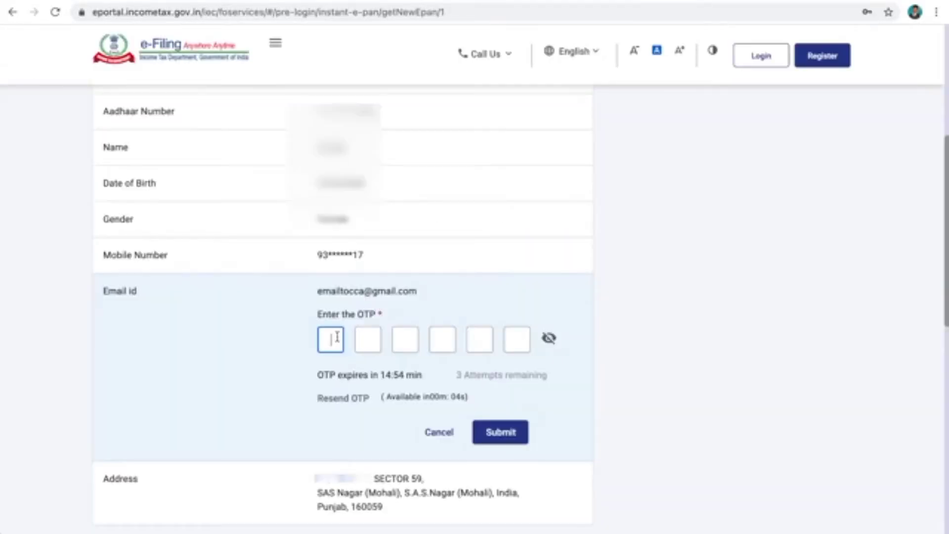
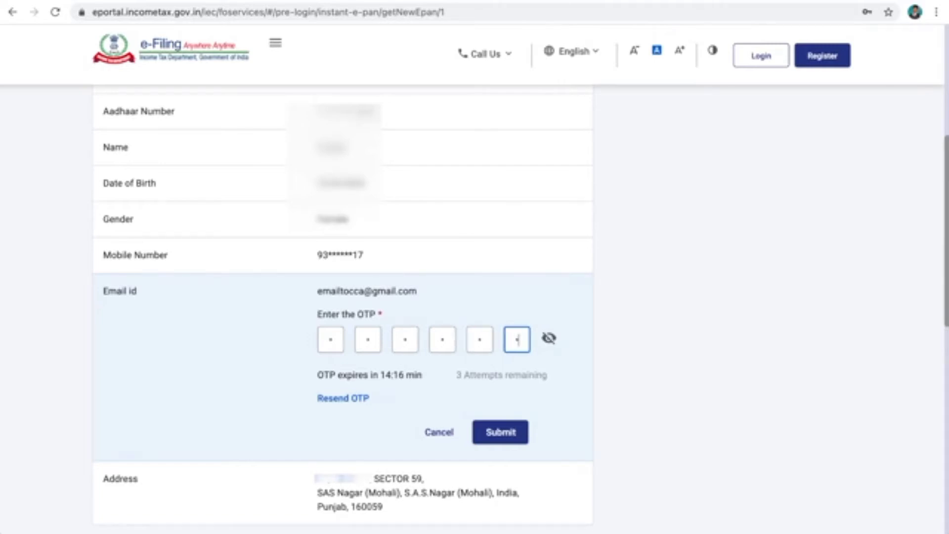
{"action": "left_click", "coordinate": [508, 432]}
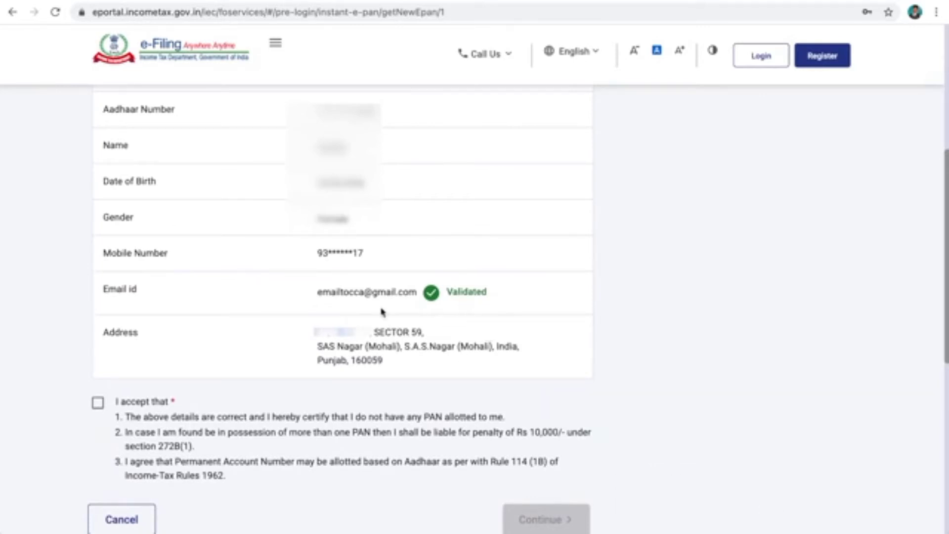
{"action": "left_click", "coordinate": [99, 404]}
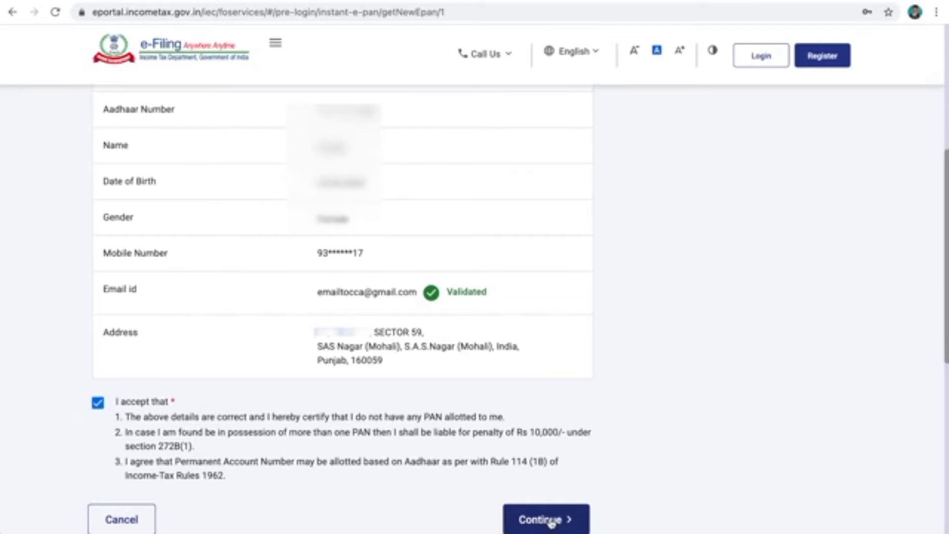
{"action": "left_click", "coordinate": [552, 521]}
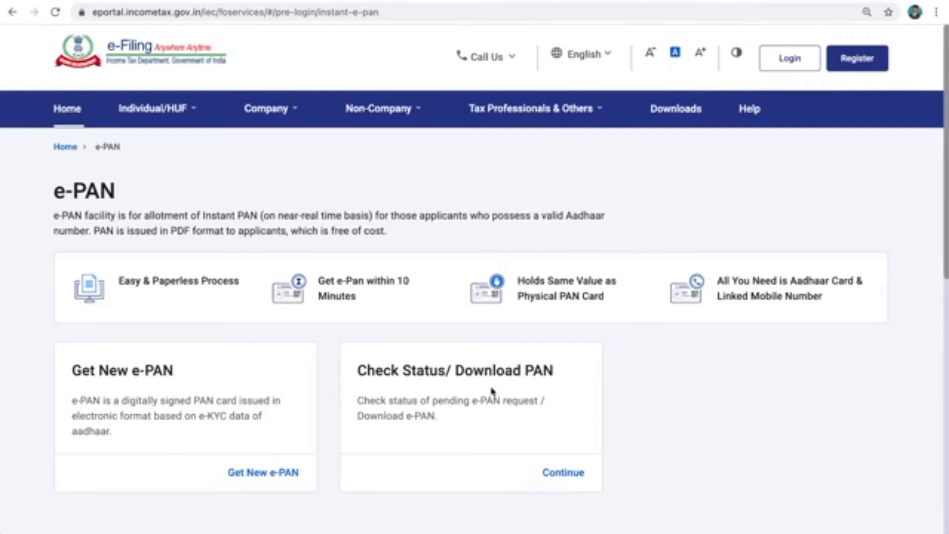
Step: Start the Check Status/Download PAN service from the e-PAN page and submit the Aadhaar number
{"action": "left_click", "coordinate": [569, 476]}
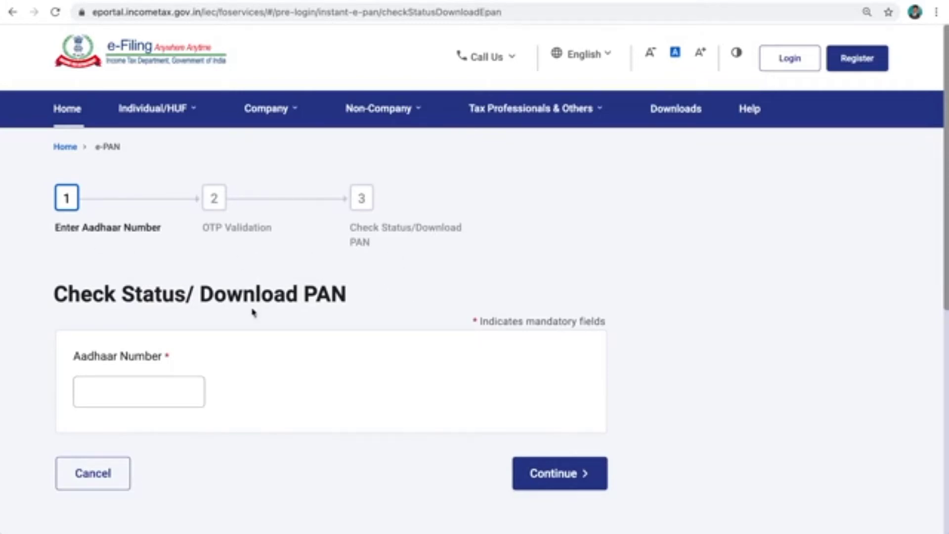
{"action": "left_click", "coordinate": [112, 388]}
{"action": "type", "text": "123456789012"}
{"action": "left_click", "coordinate": [545, 475]}
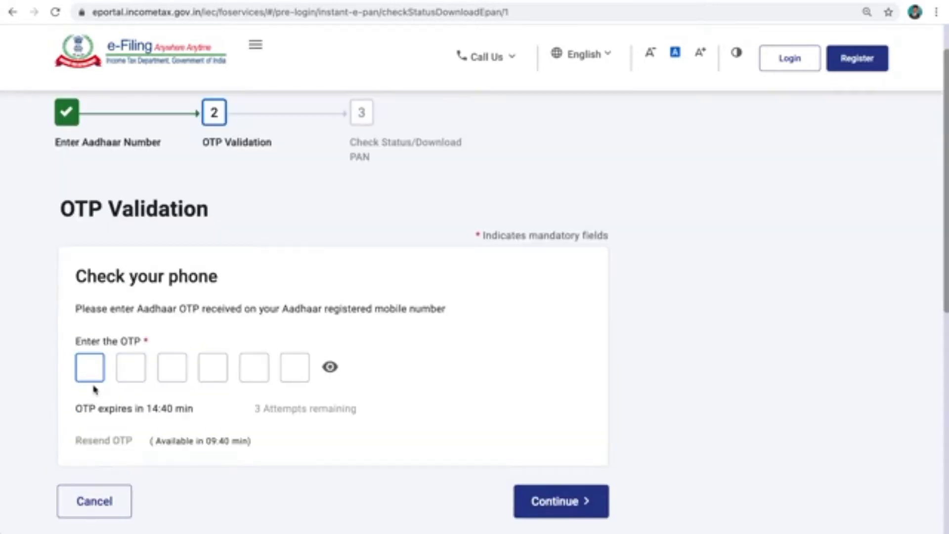
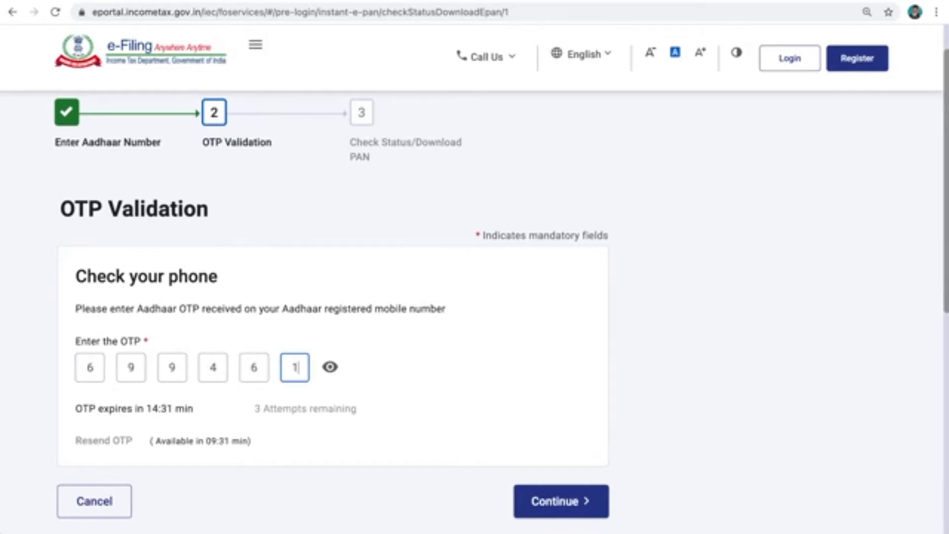
Step: Enter the Aadhaar OTP received on the registered mobile and continue to the e-PAN request status
{"action": "left_click", "coordinate": [568, 504]}
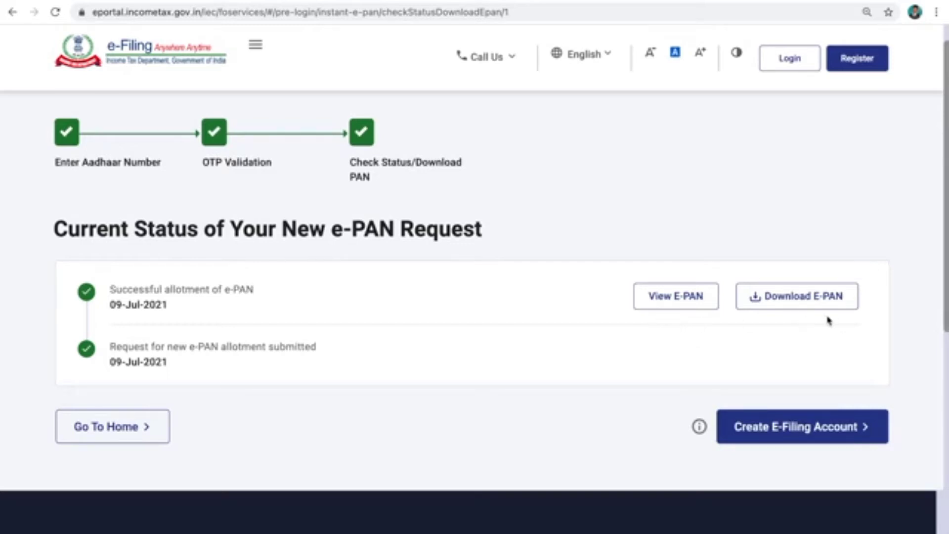
Step: View the allotted e-PAN document and download it
{"action": "left_click", "coordinate": [677, 302]}
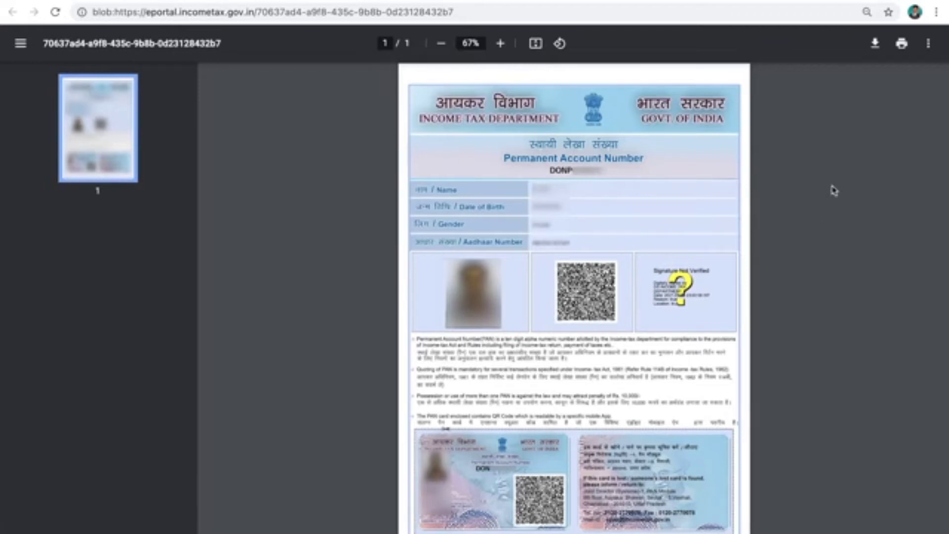
{"action": "left_click", "coordinate": [875, 49]}
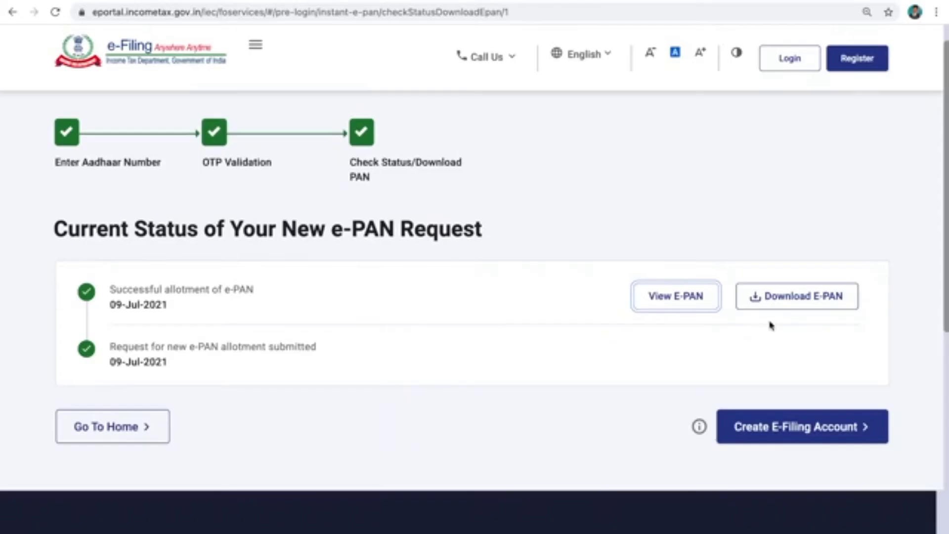
{"action": "left_click", "coordinate": [799, 302]}
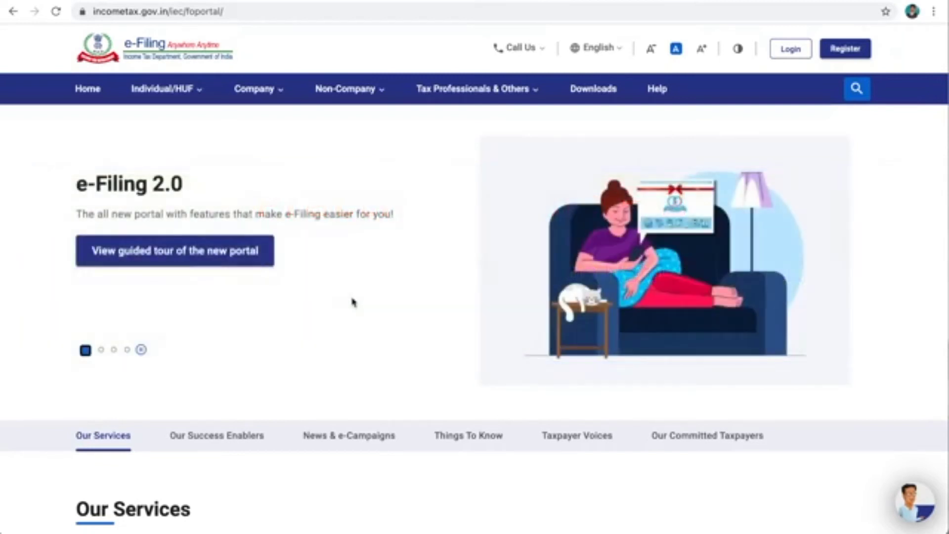
Step: Open the Tax Information and Services site from the e-Filing home page's Our Services section, accepting the disclaimer
{"action": "scroll", "coordinate": [353, 301], "scroll_direction": "down", "scroll_amount": 1}
{"action": "scroll", "coordinate": [353, 301], "scroll_direction": "down", "scroll_amount": 3}
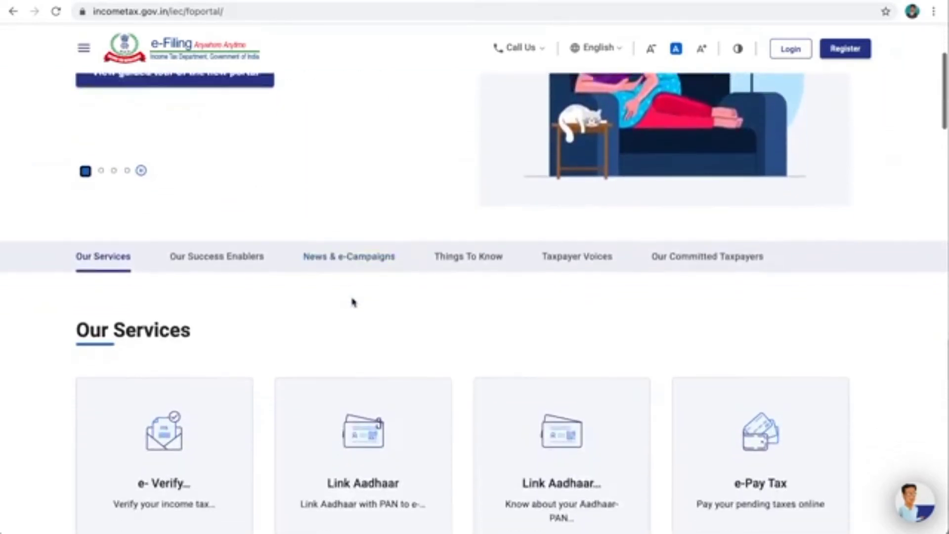
{"action": "scroll", "coordinate": [353, 302], "scroll_direction": "down", "scroll_amount": 3}
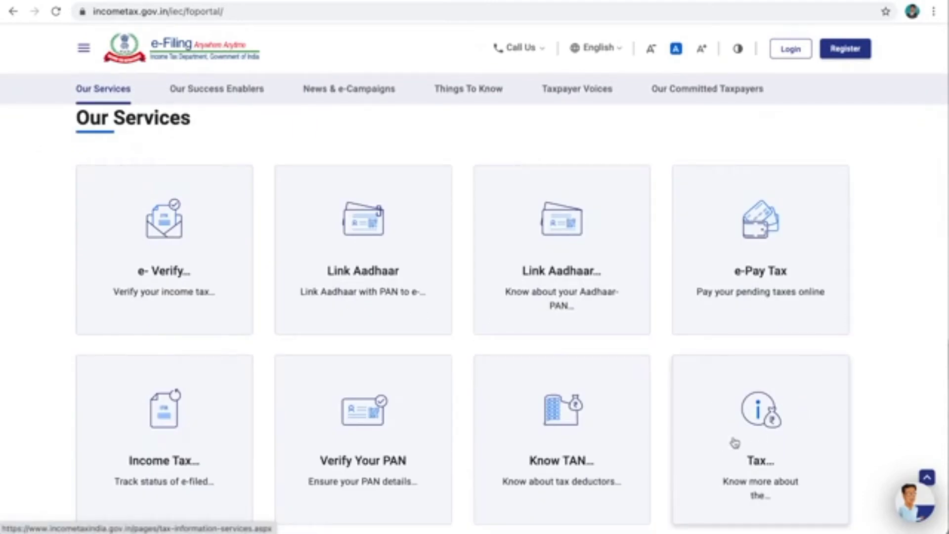
{"action": "left_click", "coordinate": [760, 441]}
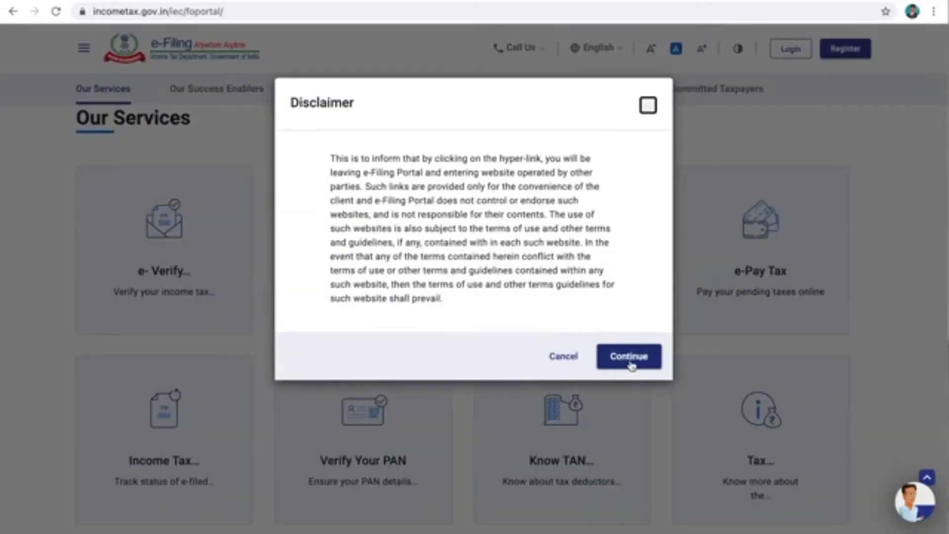
{"action": "left_click", "coordinate": [622, 358]}
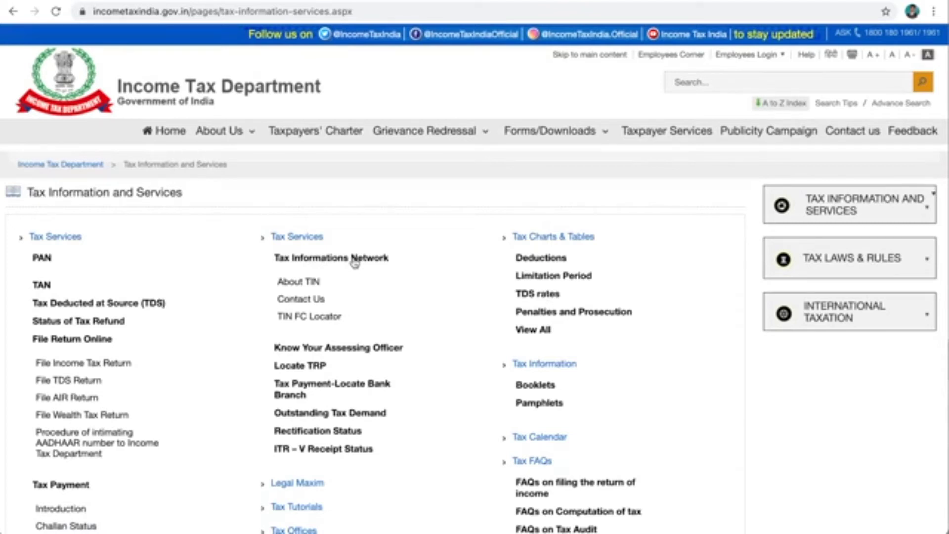
Step: Go to the PAN service information and open the NSDL portal's online PAN application
{"action": "left_click", "coordinate": [43, 258]}
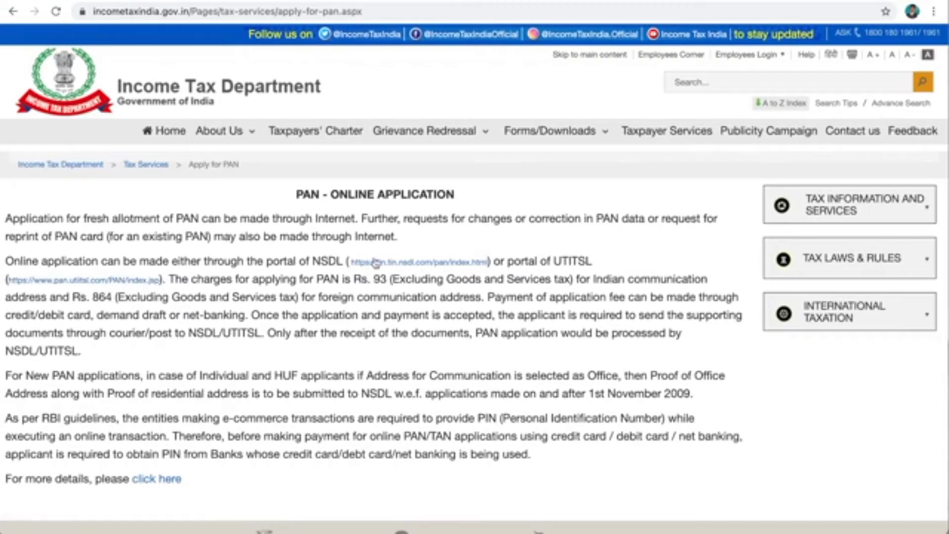
{"action": "left_click", "coordinate": [405, 267]}
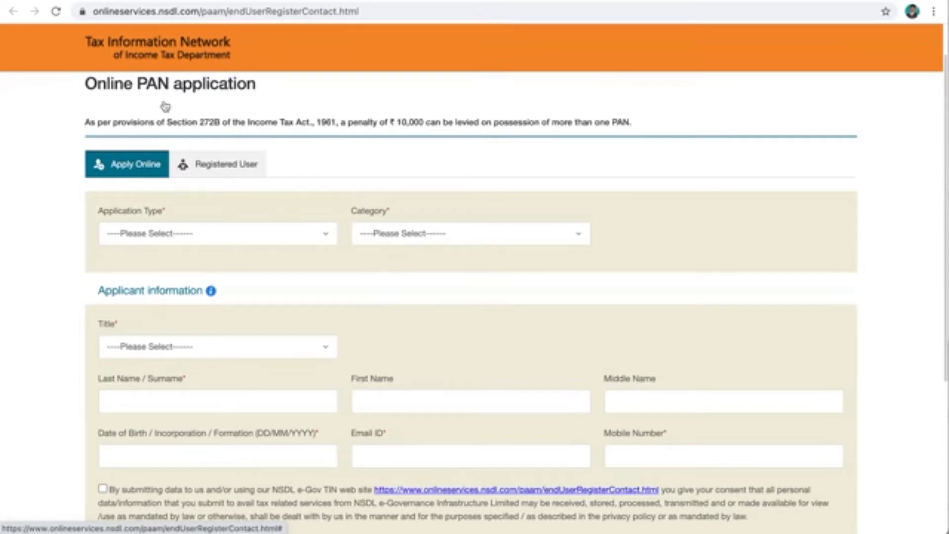
Step: Set the application type to New PAN - Indian Citizen (Form 49A) and the category to INDIVIDUAL
{"action": "left_click", "coordinate": [324, 236]}
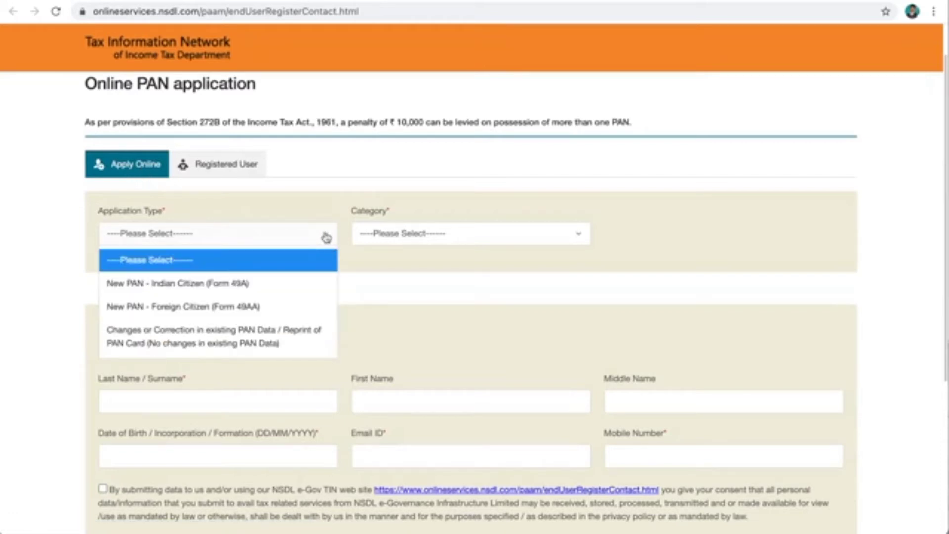
{"action": "left_click", "coordinate": [185, 287]}
{"action": "left_click", "coordinate": [385, 238]}
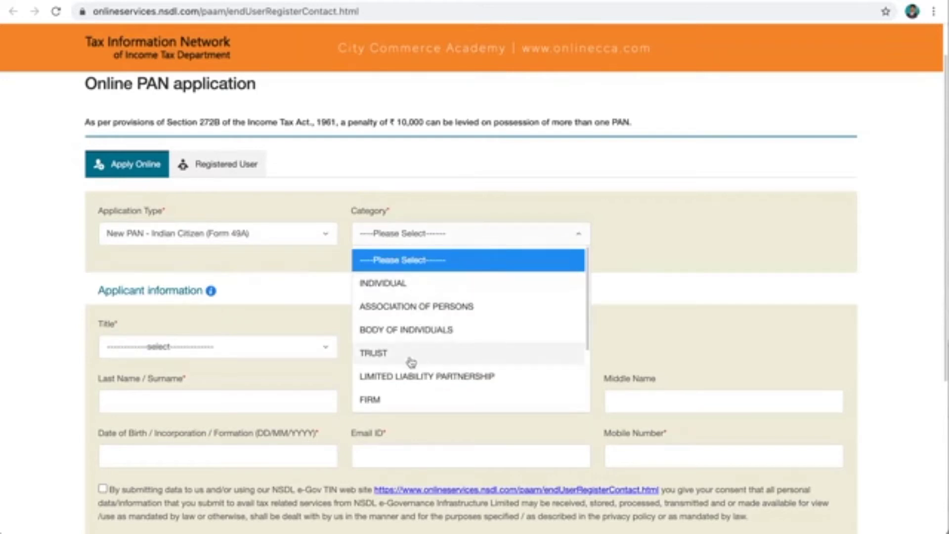
{"action": "left_click", "coordinate": [389, 291]}
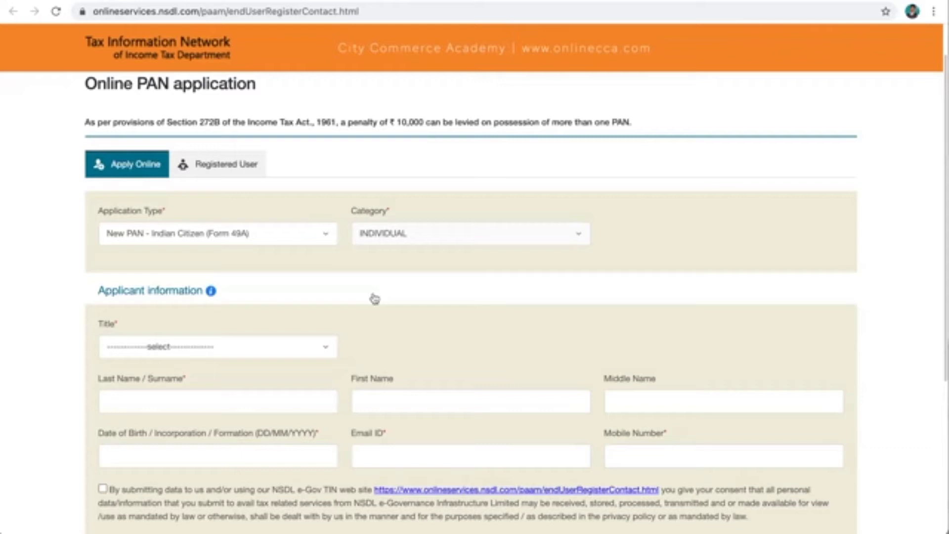
Step: Choose the title Shri and enter the applicant's surname, first name and middle name
{"action": "left_click", "coordinate": [199, 353]}
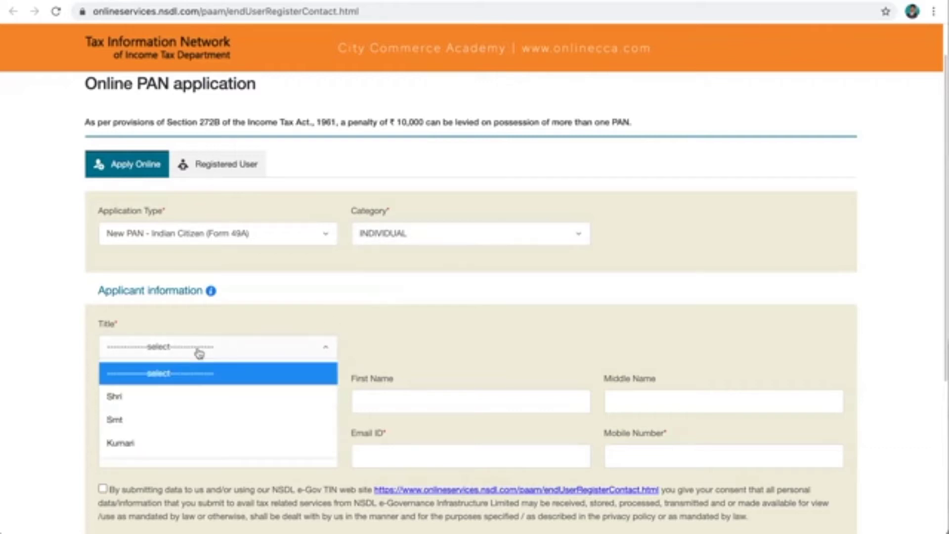
{"action": "left_click", "coordinate": [157, 398]}
{"action": "left_click", "coordinate": [137, 405]}
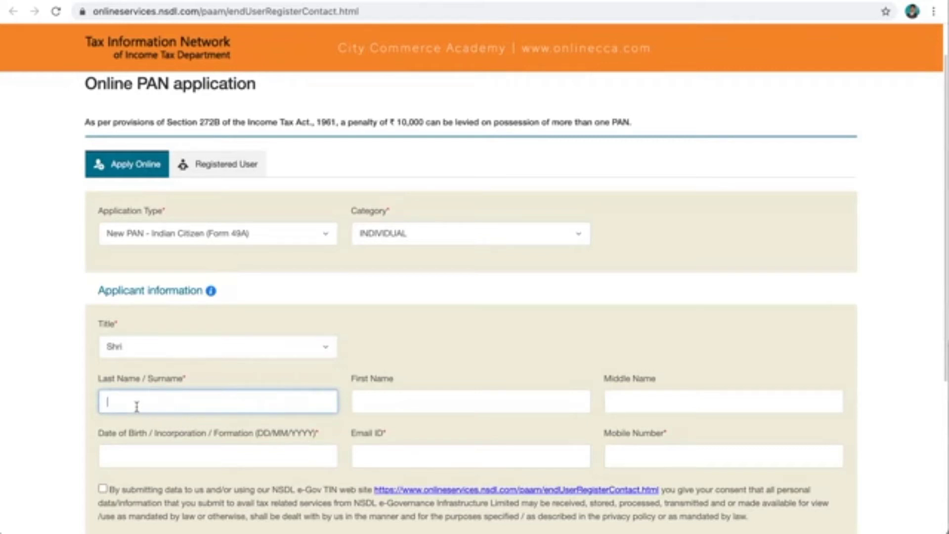
{"action": "left_click", "coordinate": [376, 408]}
{"action": "left_click", "coordinate": [641, 401]}
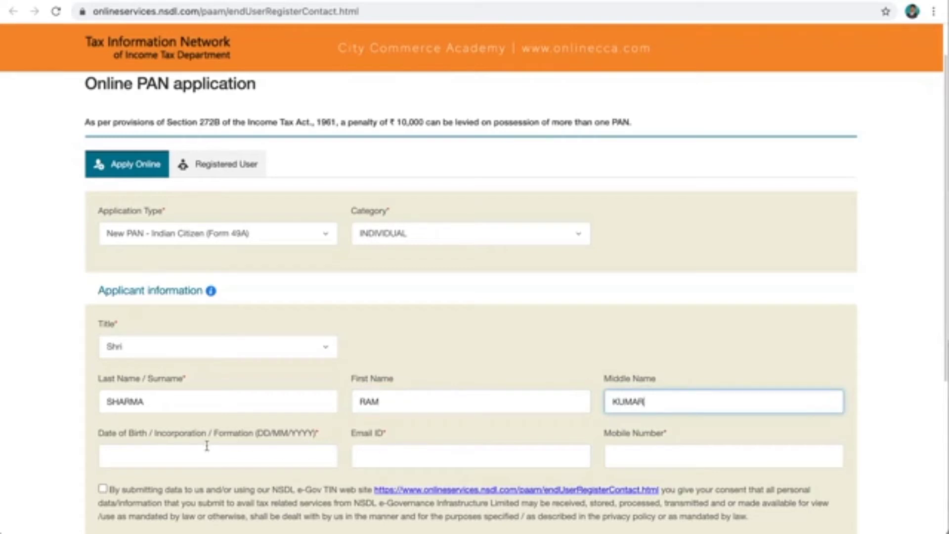
Step: Pick the applicant's date of birth from the calendar by year, month and day
{"action": "left_click", "coordinate": [179, 456]}
{"action": "scroll", "coordinate": [178, 455], "scroll_direction": "down", "scroll_amount": 1}
{"action": "scroll", "coordinate": [178, 455], "scroll_direction": "down", "scroll_amount": 2}
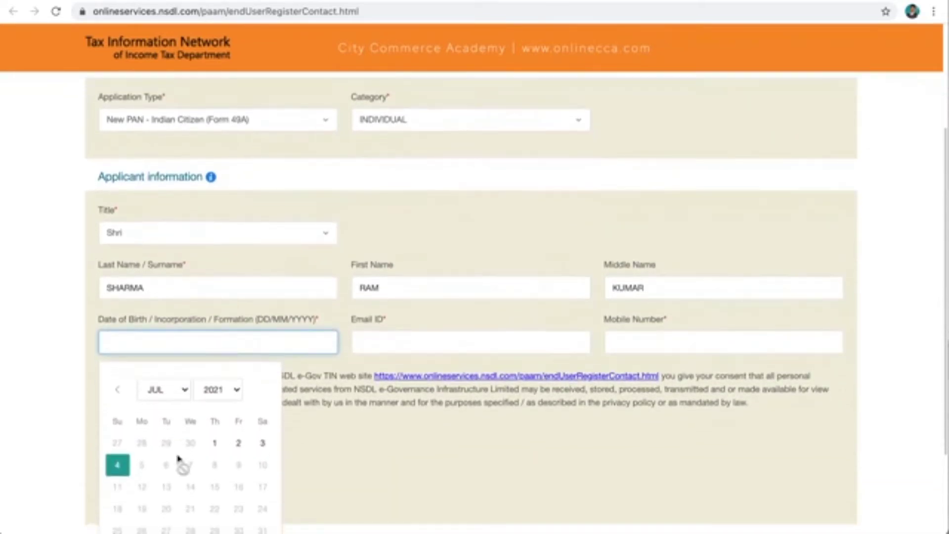
{"action": "left_click", "coordinate": [237, 389]}
{"action": "left_click", "coordinate": [227, 98]}
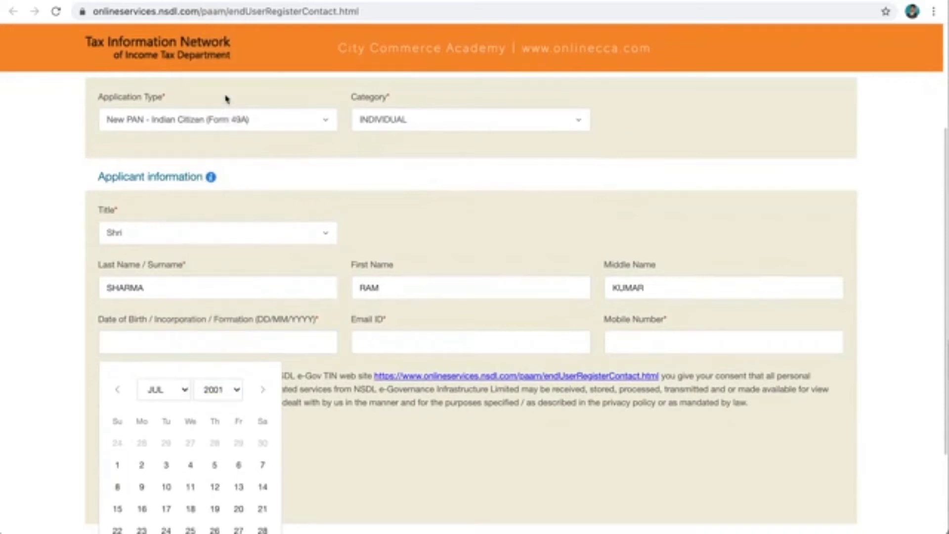
{"action": "left_click", "coordinate": [186, 391]}
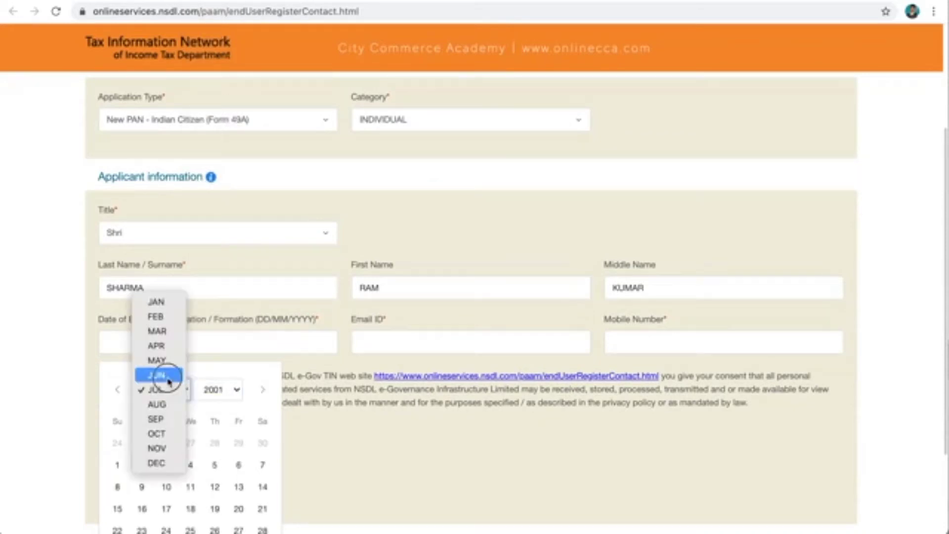
{"action": "left_click", "coordinate": [156, 375]}
{"action": "left_click", "coordinate": [214, 466]}
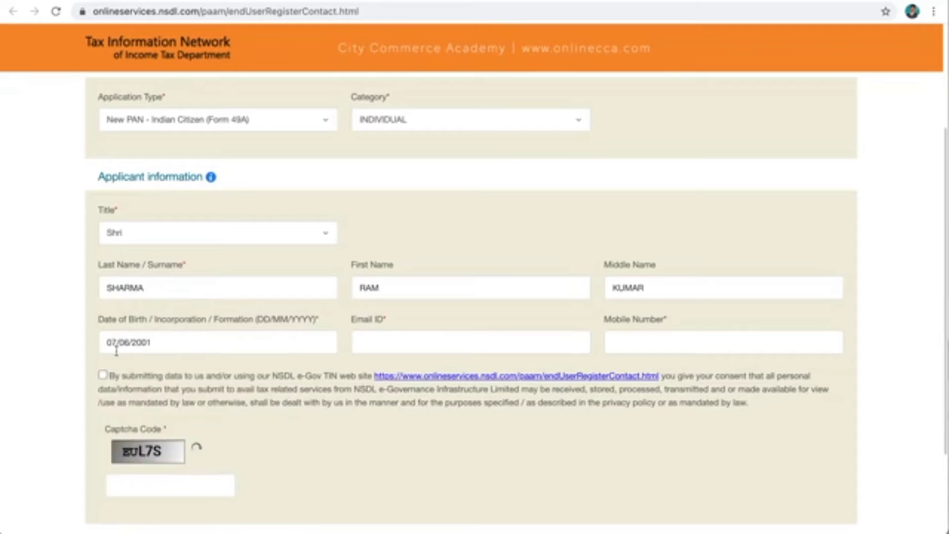
Step: Fill in the applicant's e-mail ID and mobile number
{"action": "left_click", "coordinate": [368, 344]}
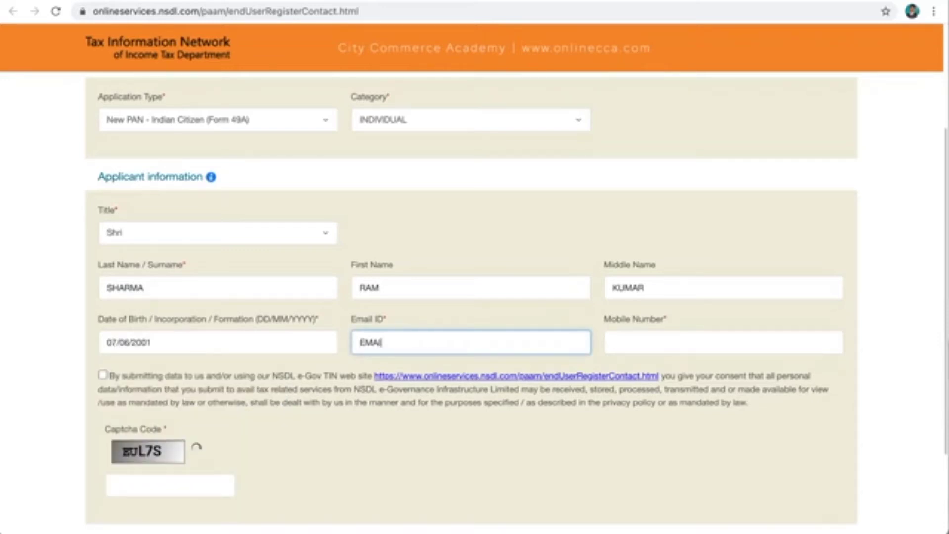
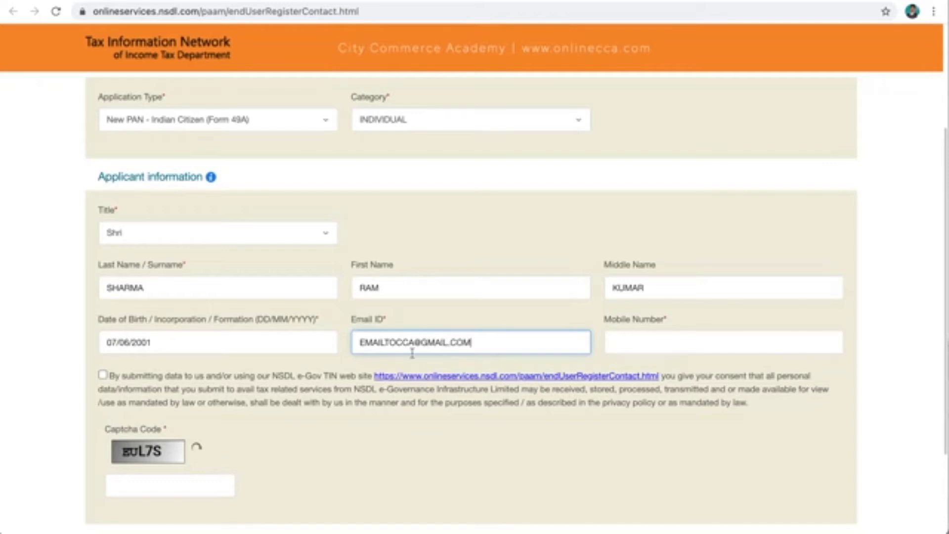
{"action": "left_click", "coordinate": [623, 348]}
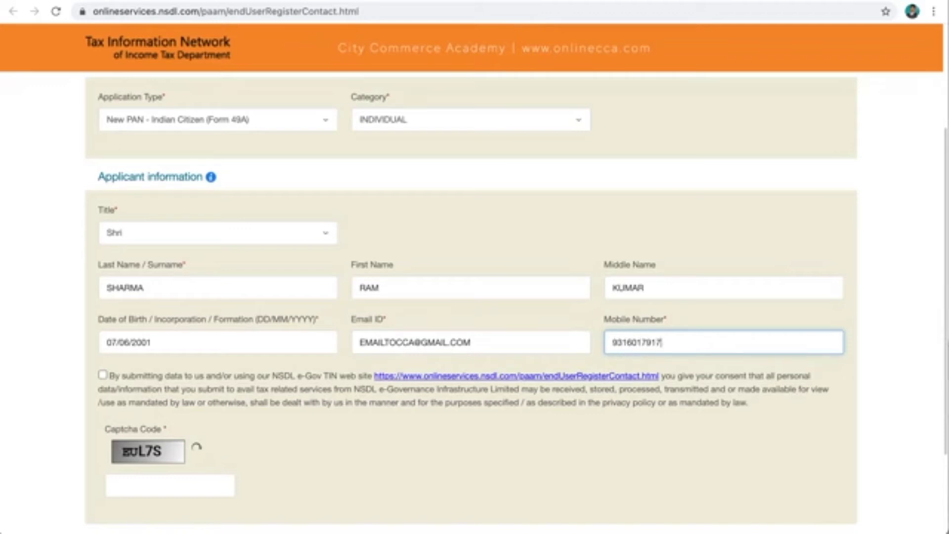
Step: Accept the data consent, enter the captcha code, submit the registration and continue with the PAN application form
{"action": "left_click", "coordinate": [103, 375]}
{"action": "left_click", "coordinate": [102, 376]}
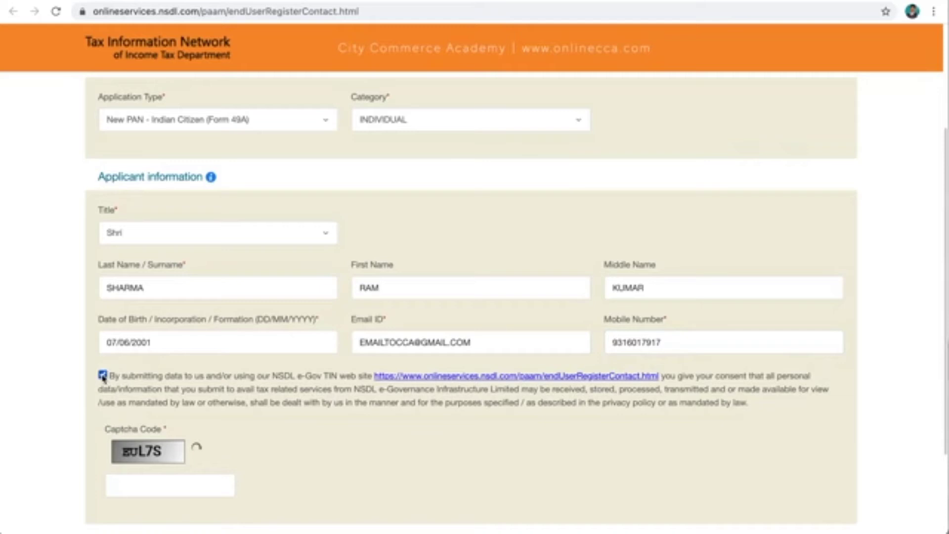
{"action": "left_click", "coordinate": [131, 486]}
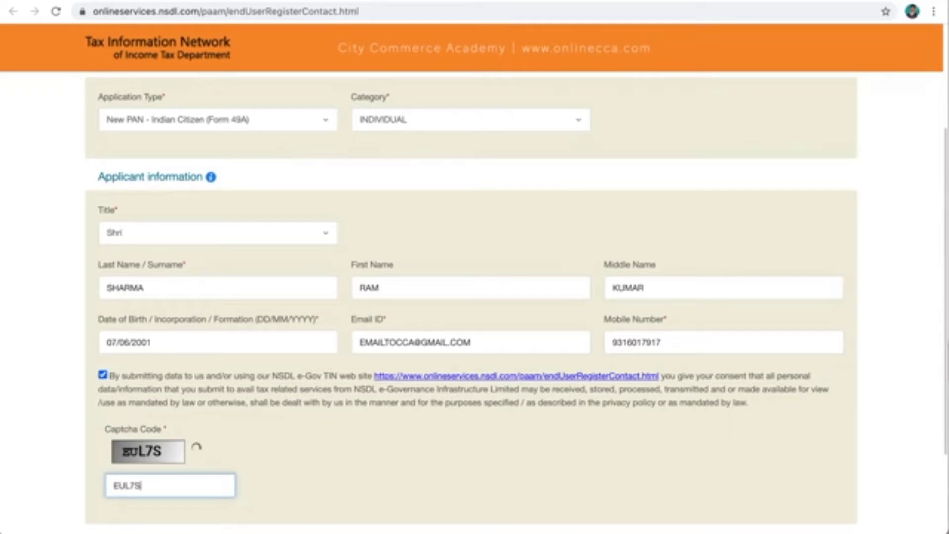
{"action": "scroll", "coordinate": [158, 495], "scroll_direction": "down", "scroll_amount": 2}
{"action": "left_click", "coordinate": [161, 509]}
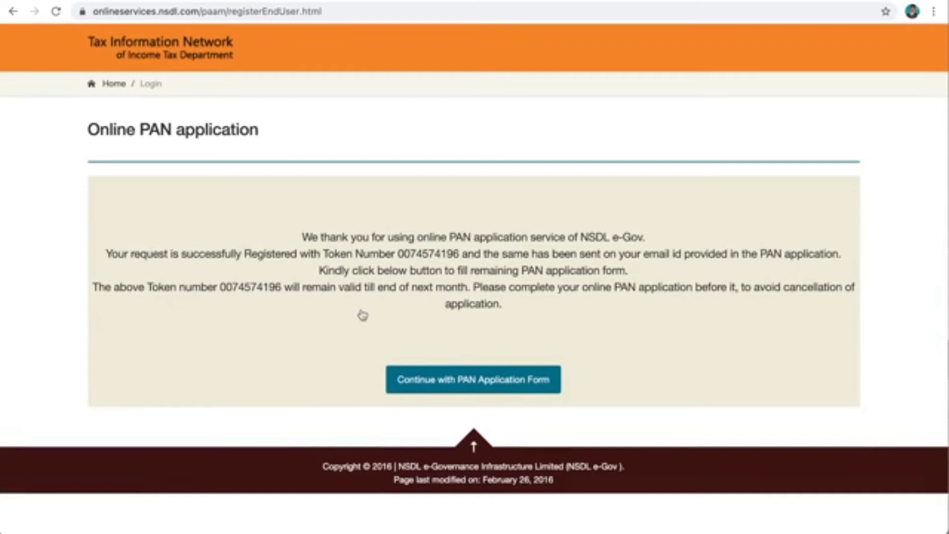
{"action": "left_click", "coordinate": [447, 385]}
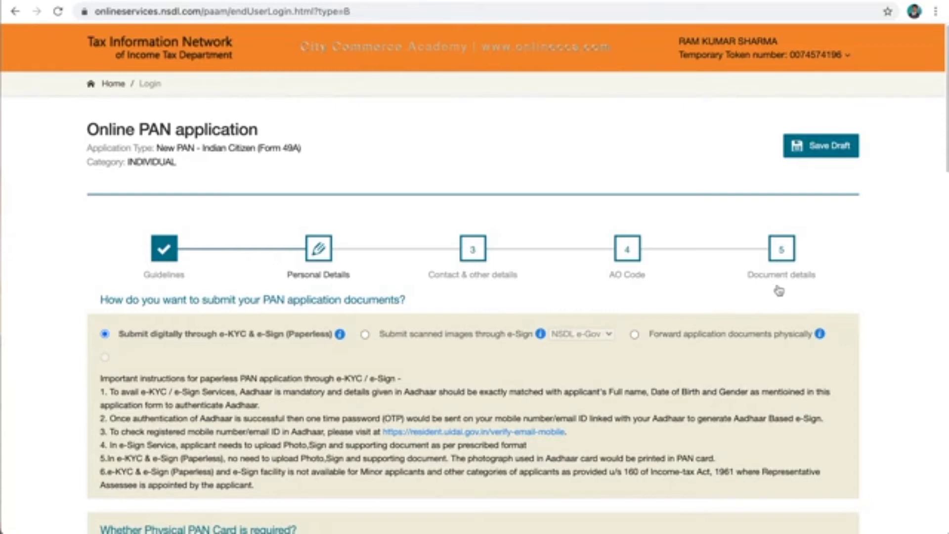
Step: Review the Form 49A guidelines on application steps, fees, payment, acknowledgment and document submission, and return to Personal Details
{"action": "left_click", "coordinate": [163, 253]}
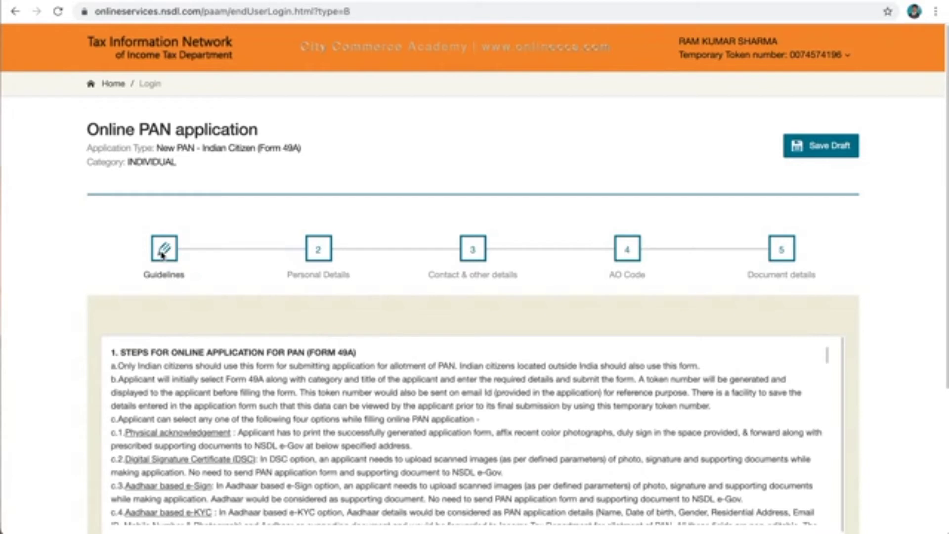
{"action": "scroll", "coordinate": [240, 329], "scroll_direction": "down", "scroll_amount": 2}
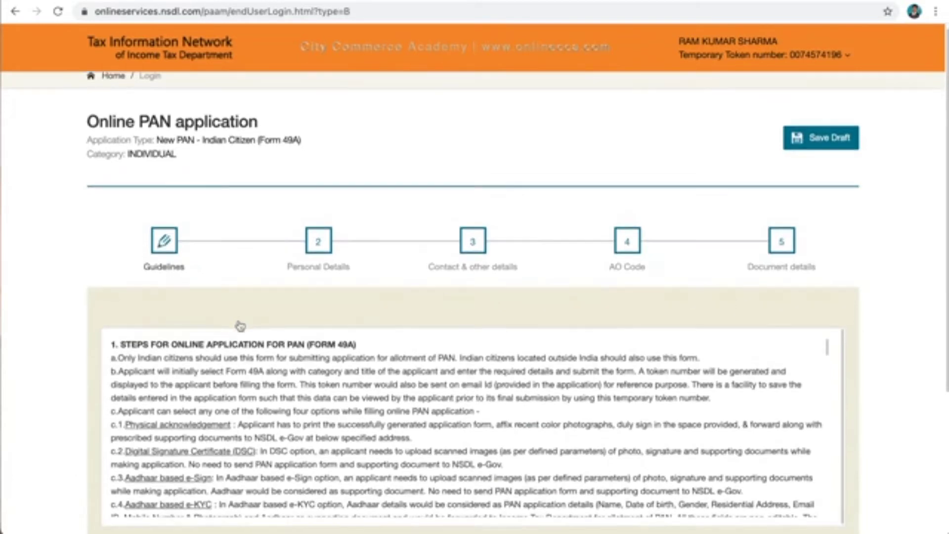
{"action": "scroll", "coordinate": [241, 327], "scroll_direction": "down", "scroll_amount": 2}
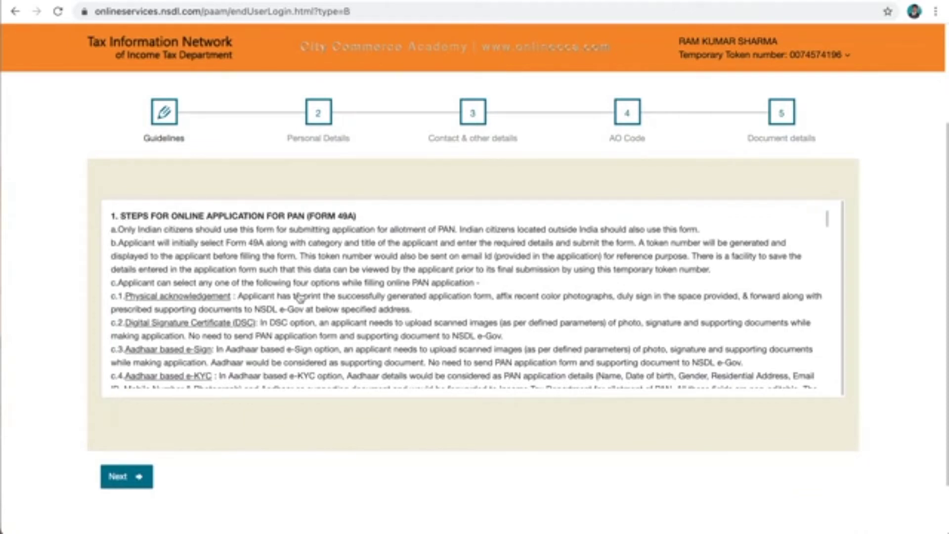
{"action": "scroll", "coordinate": [300, 297], "scroll_direction": "down", "scroll_amount": 3}
{"action": "scroll", "coordinate": [300, 298], "scroll_direction": "down", "scroll_amount": 8}
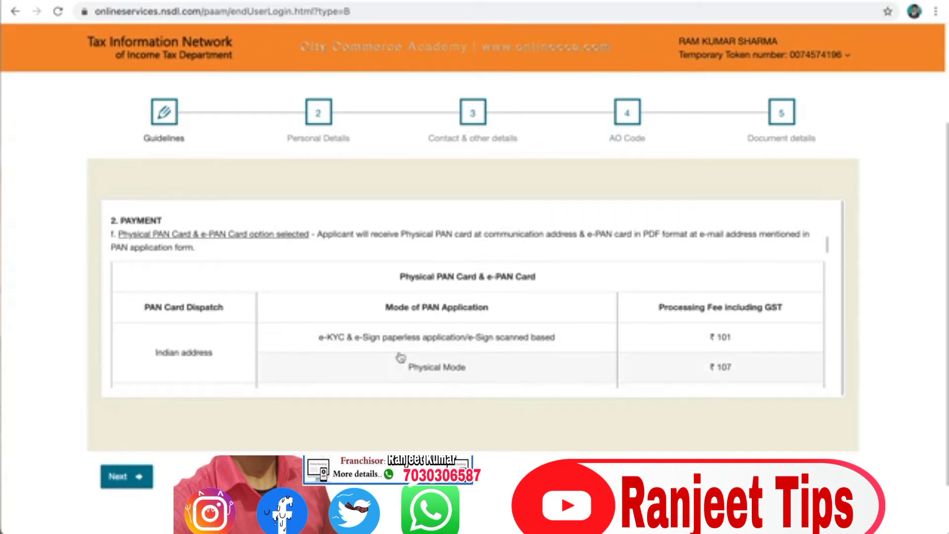
{"action": "scroll", "coordinate": [415, 350], "scroll_direction": "down", "scroll_amount": 4}
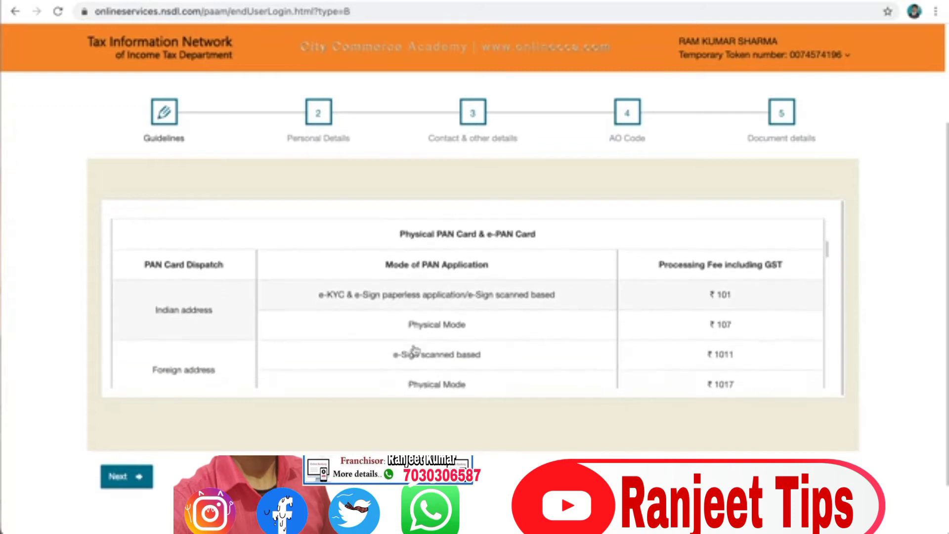
{"action": "scroll", "coordinate": [416, 350], "scroll_direction": "up", "scroll_amount": 1}
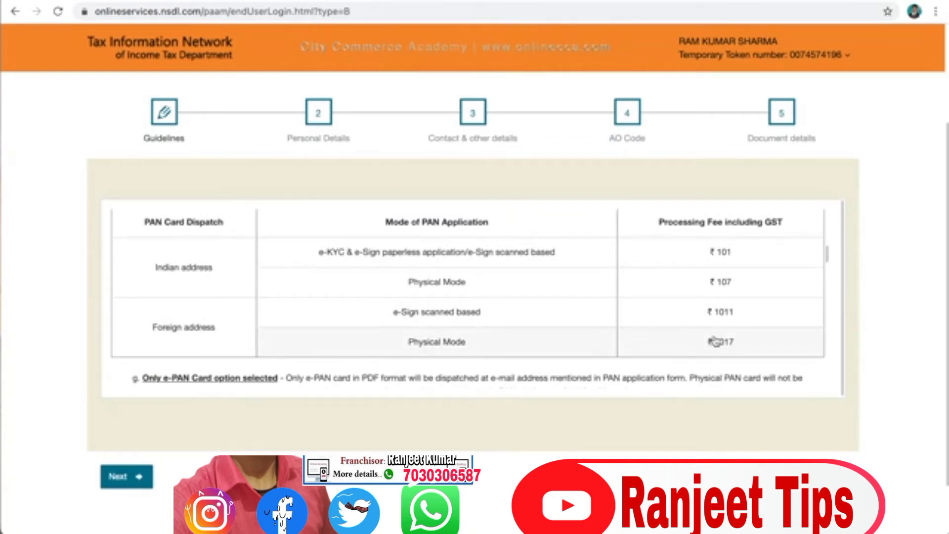
{"action": "scroll", "coordinate": [475, 355], "scroll_direction": "down", "scroll_amount": 4}
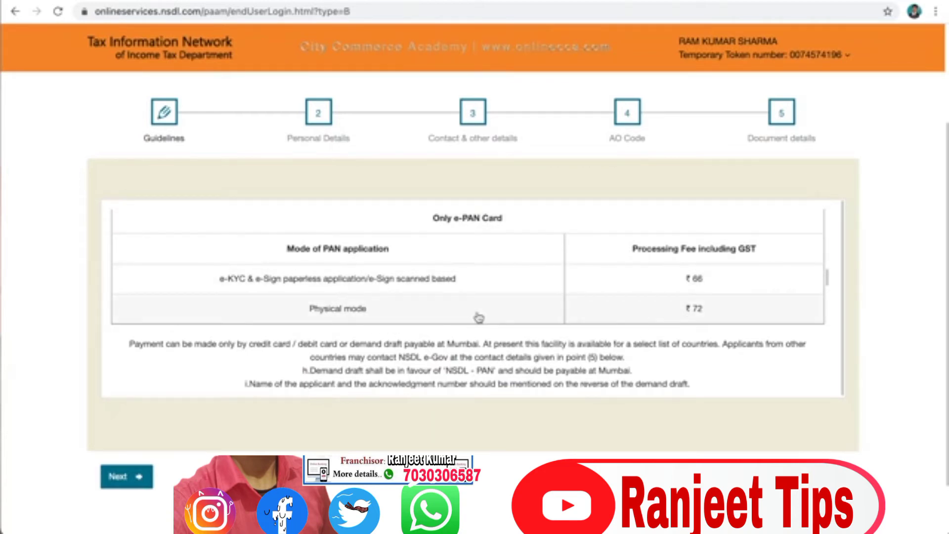
{"action": "scroll", "coordinate": [431, 319], "scroll_direction": "down", "scroll_amount": 5}
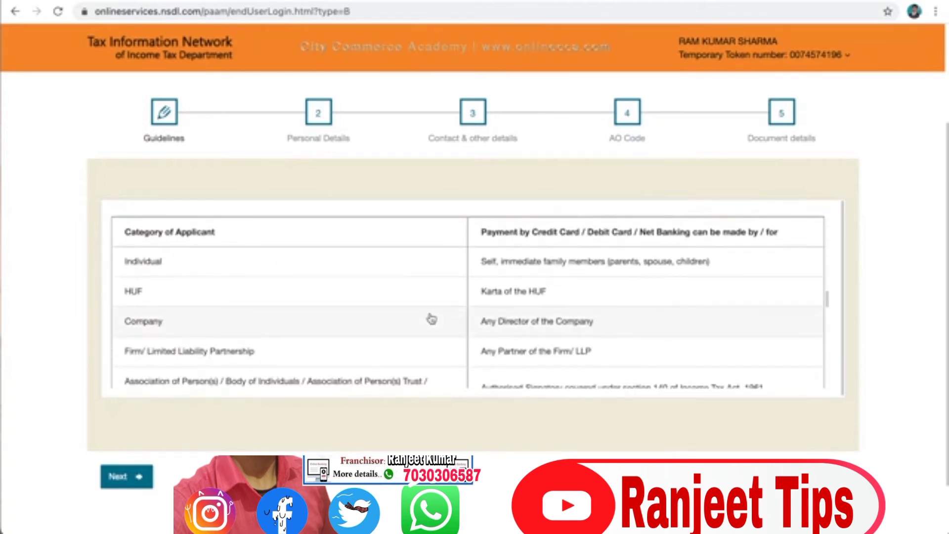
{"action": "scroll", "coordinate": [431, 319], "scroll_direction": "down", "scroll_amount": 1}
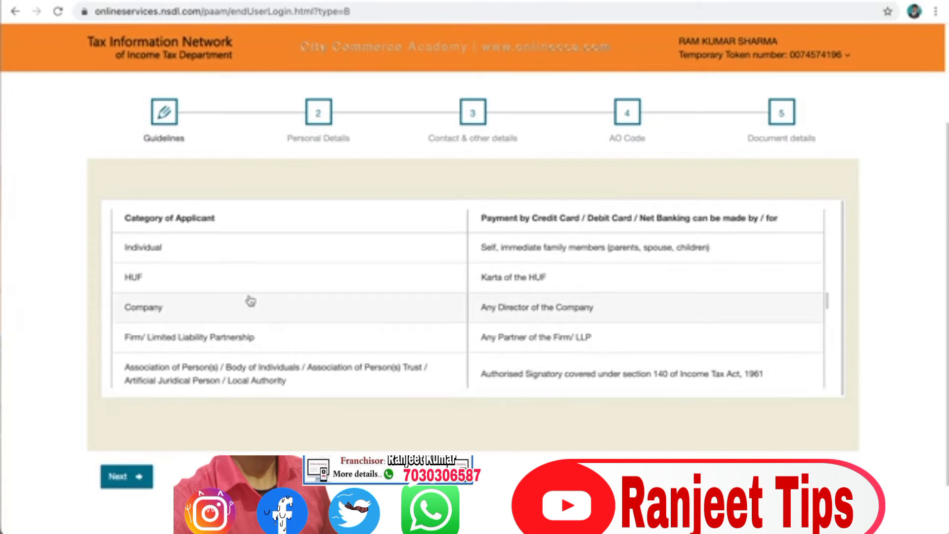
{"action": "scroll", "coordinate": [251, 301], "scroll_direction": "down", "scroll_amount": 6}
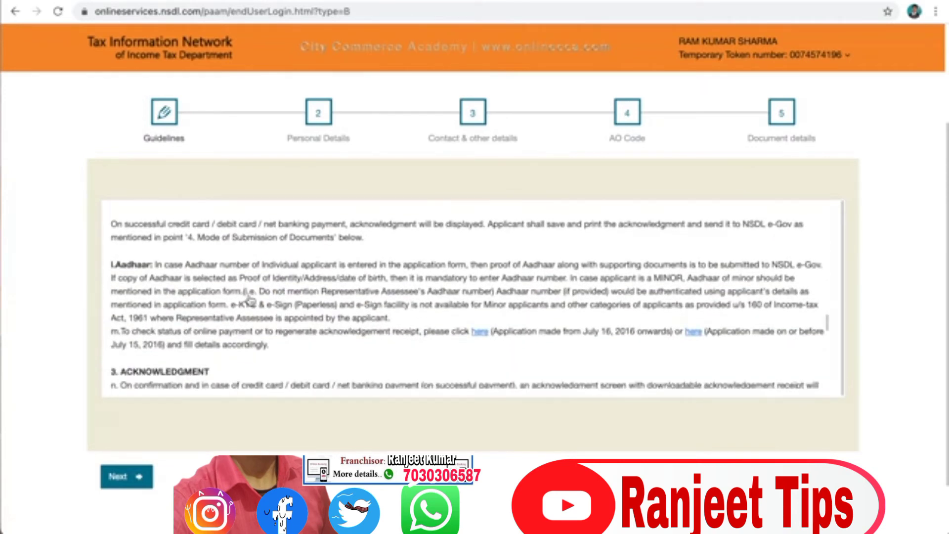
{"action": "scroll", "coordinate": [250, 301], "scroll_direction": "down", "scroll_amount": 1}
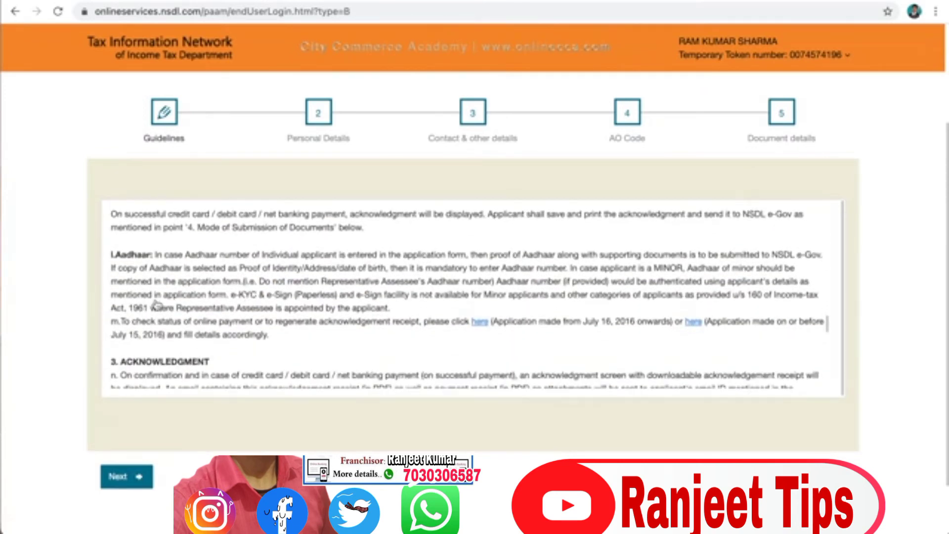
{"action": "scroll", "coordinate": [157, 303], "scroll_direction": "down", "scroll_amount": 8}
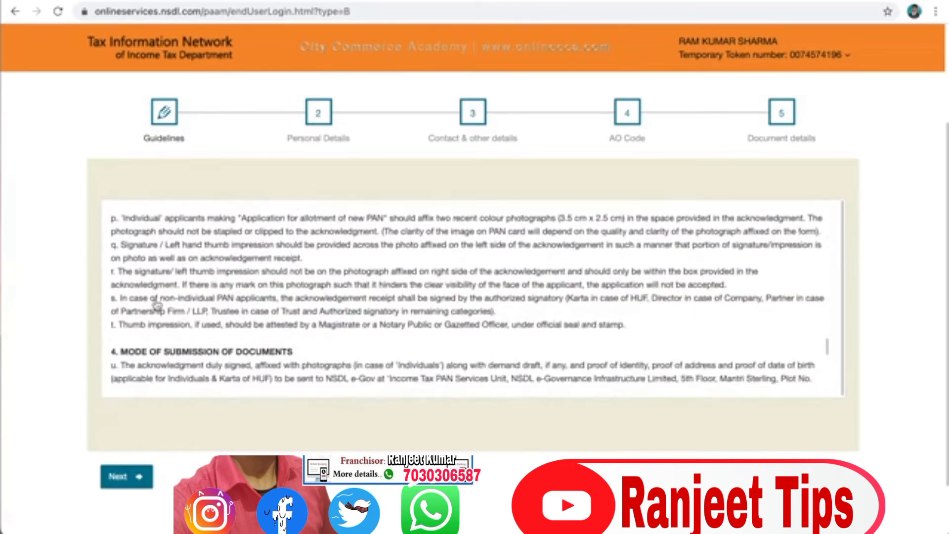
{"action": "scroll", "coordinate": [157, 303], "scroll_direction": "down", "scroll_amount": 5}
{"action": "scroll", "coordinate": [157, 303], "scroll_direction": "down", "scroll_amount": 6}
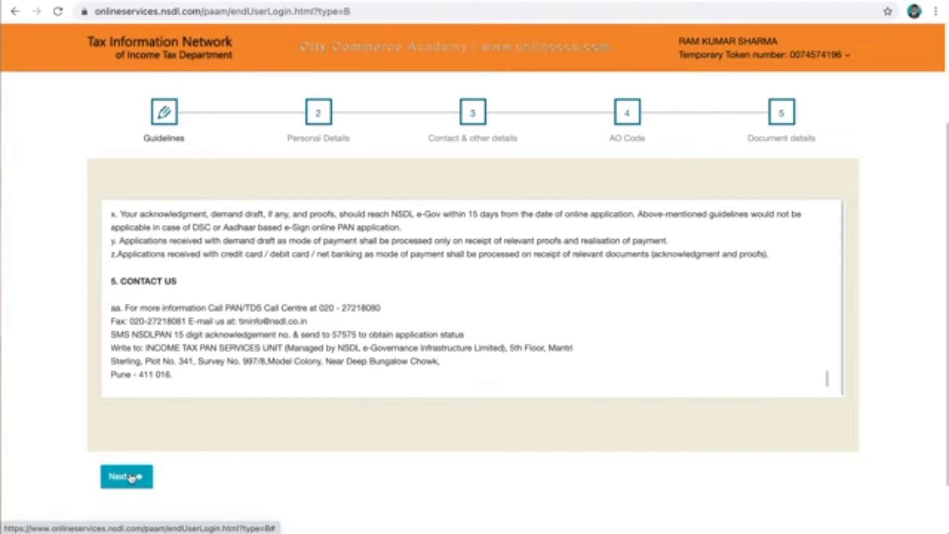
{"action": "left_click", "coordinate": [131, 477]}
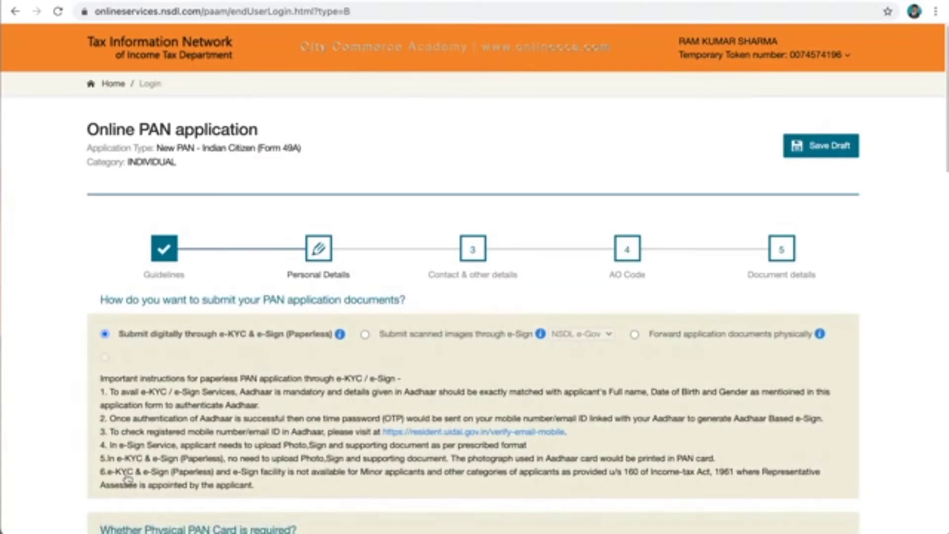
Step: Try the scanned-images e-Sign and physical forwarding options, and set document submission back to digital e-KYC & e-Sign (Paperless)
{"action": "scroll", "coordinate": [318, 253], "scroll_direction": "down", "scroll_amount": 3}
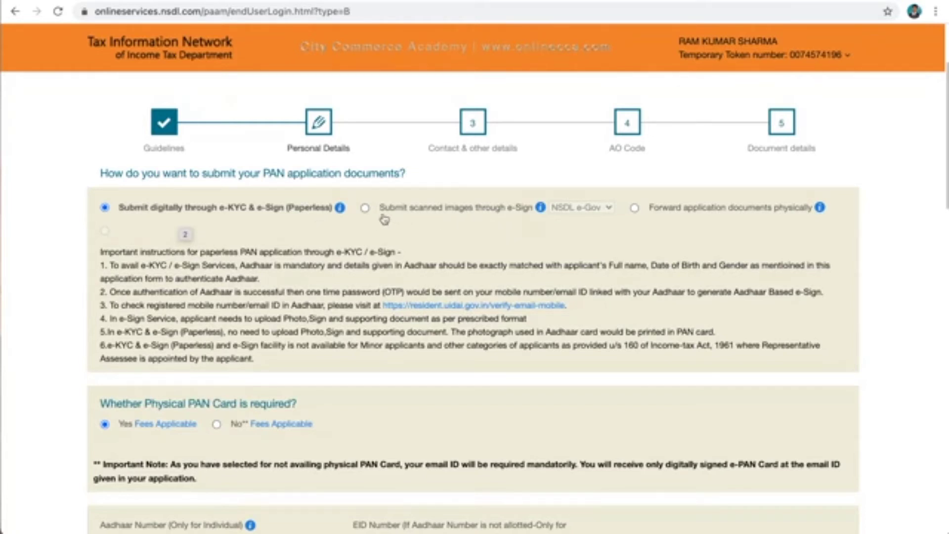
{"action": "left_click", "coordinate": [364, 208]}
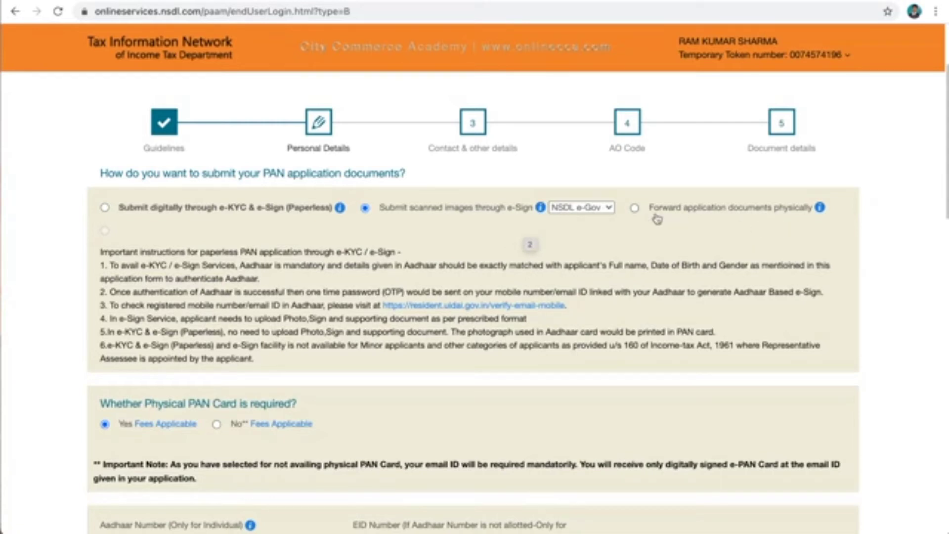
{"action": "left_click", "coordinate": [634, 209]}
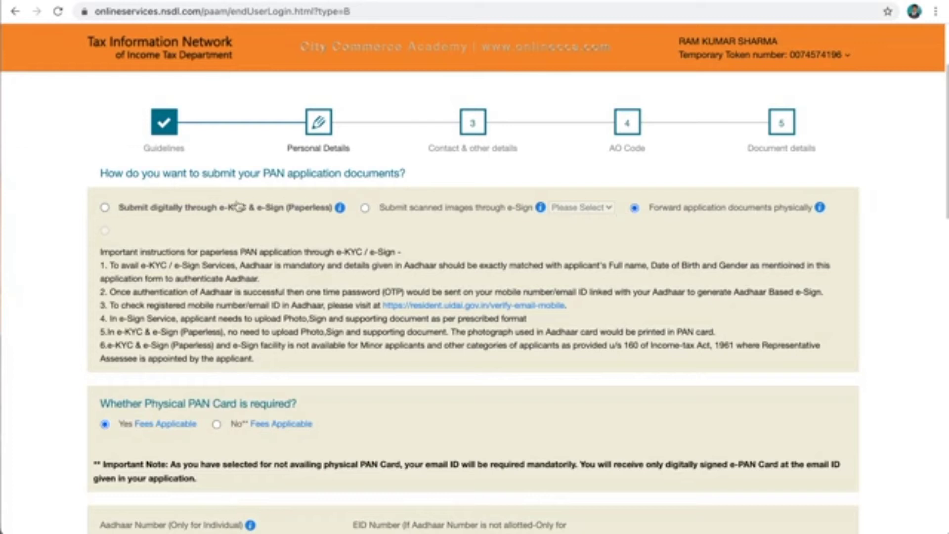
{"action": "left_click", "coordinate": [105, 208]}
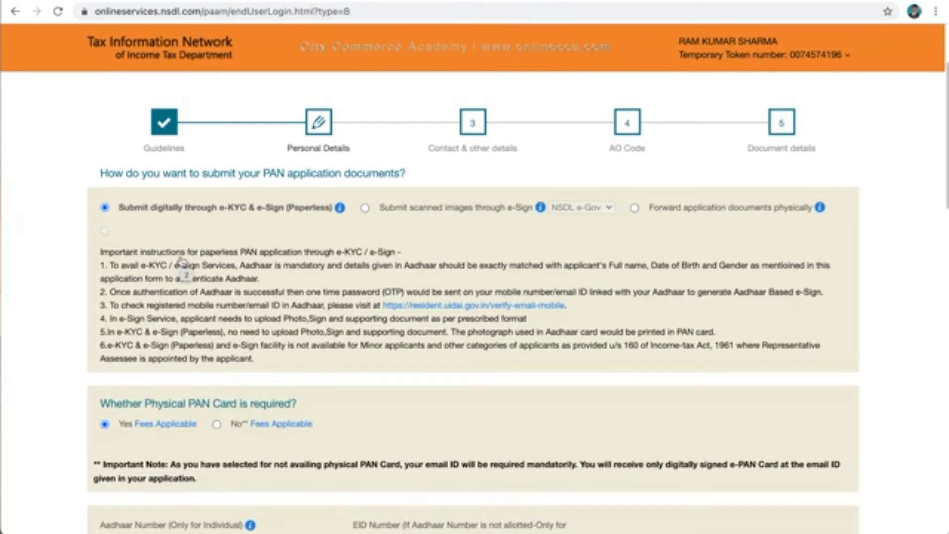
Step: Try the option without a physical PAN card, and set the physical PAN card requirement back to Yes
{"action": "scroll", "coordinate": [182, 261], "scroll_direction": "down", "scroll_amount": 4}
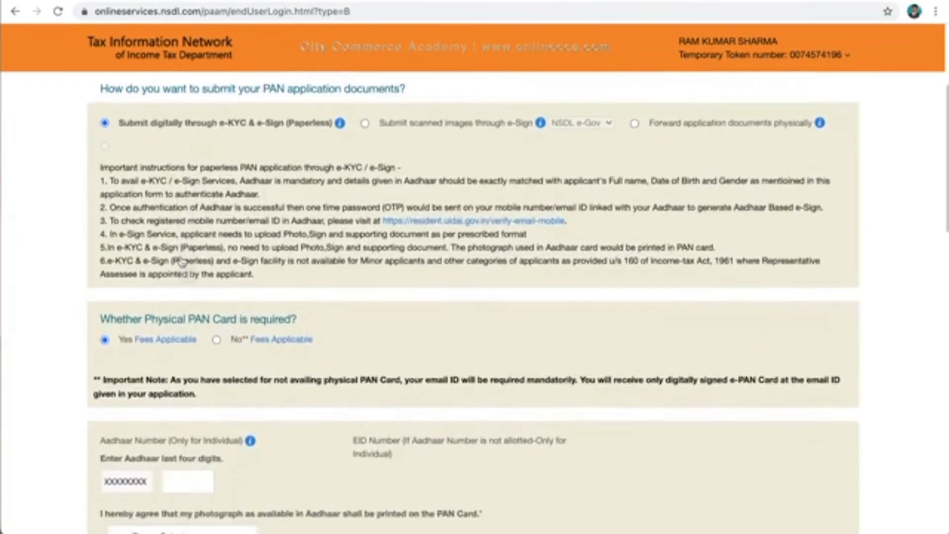
{"action": "scroll", "coordinate": [182, 261], "scroll_direction": "down", "scroll_amount": 1}
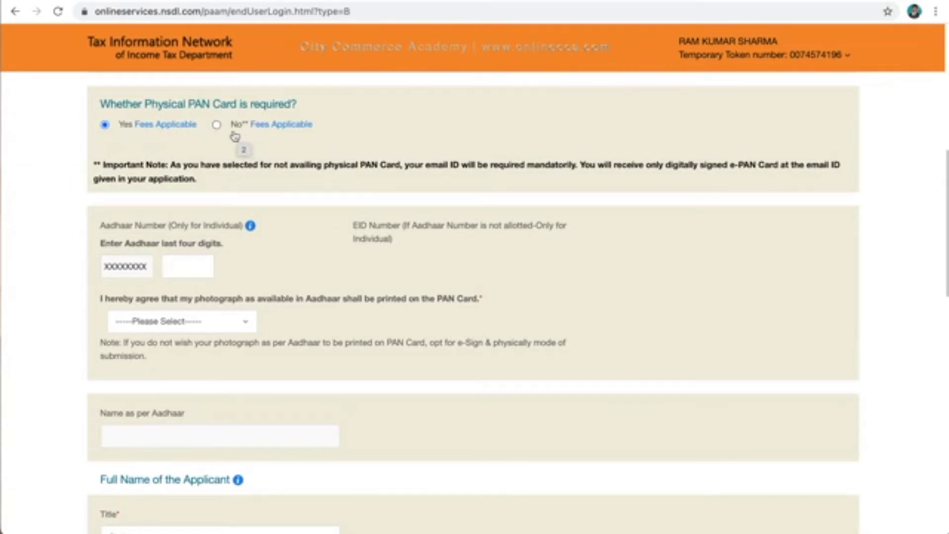
{"action": "left_click", "coordinate": [216, 126]}
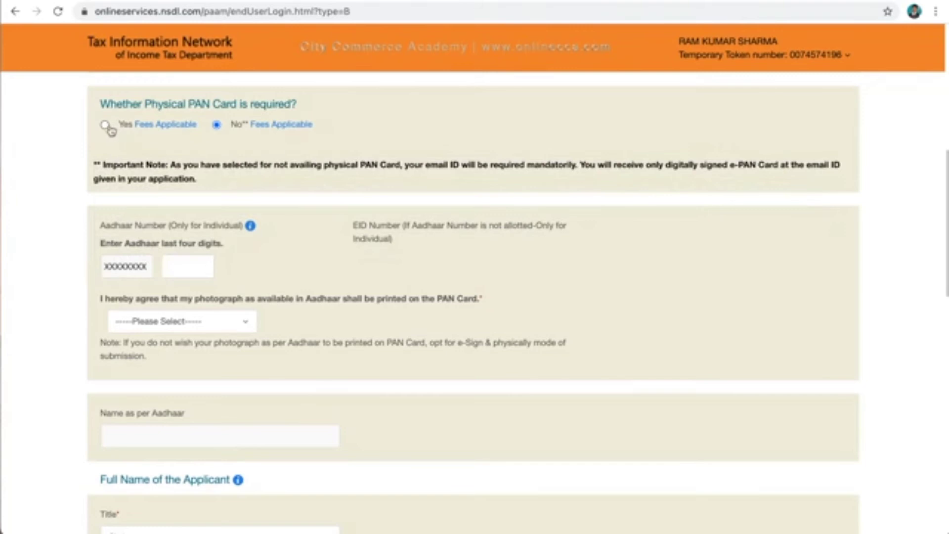
{"action": "left_click", "coordinate": [106, 125]}
Step: Enter the last four digits of the Aadhaar number and agree with Yes to printing the Aadhaar photograph on the PAN card
{"action": "scroll", "coordinate": [125, 225], "scroll_direction": "down", "scroll_amount": 2}
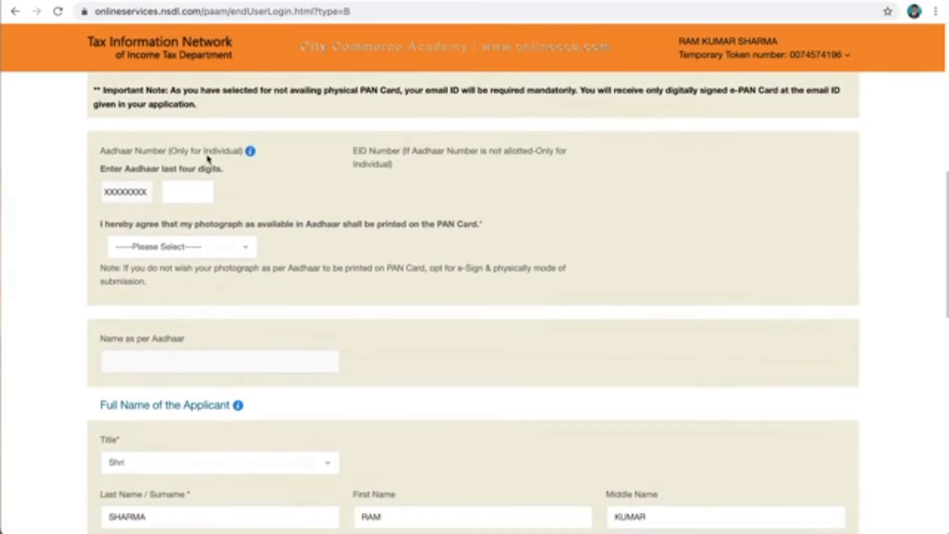
{"action": "left_click", "coordinate": [179, 193]}
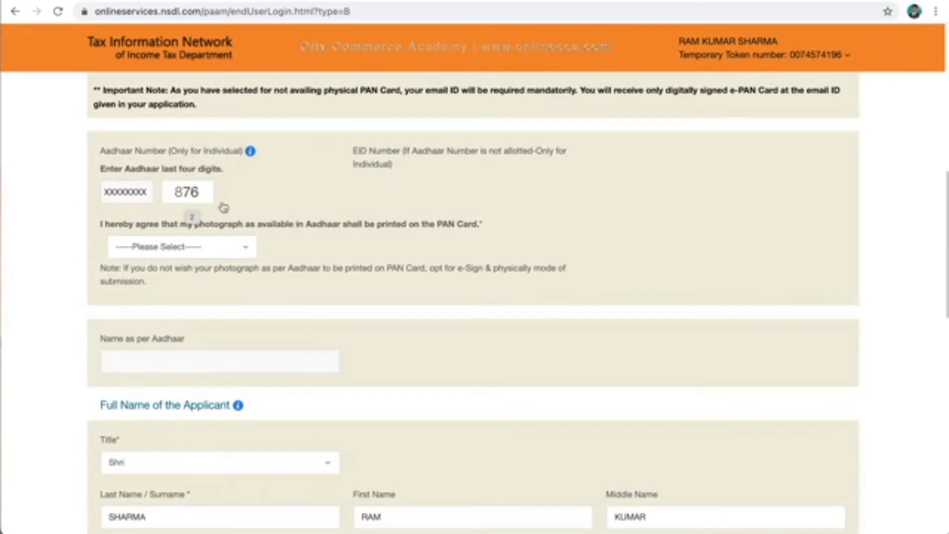
{"action": "scroll", "coordinate": [256, 206], "scroll_direction": "down", "scroll_amount": 1}
{"action": "scroll", "coordinate": [257, 206], "scroll_direction": "down", "scroll_amount": 1}
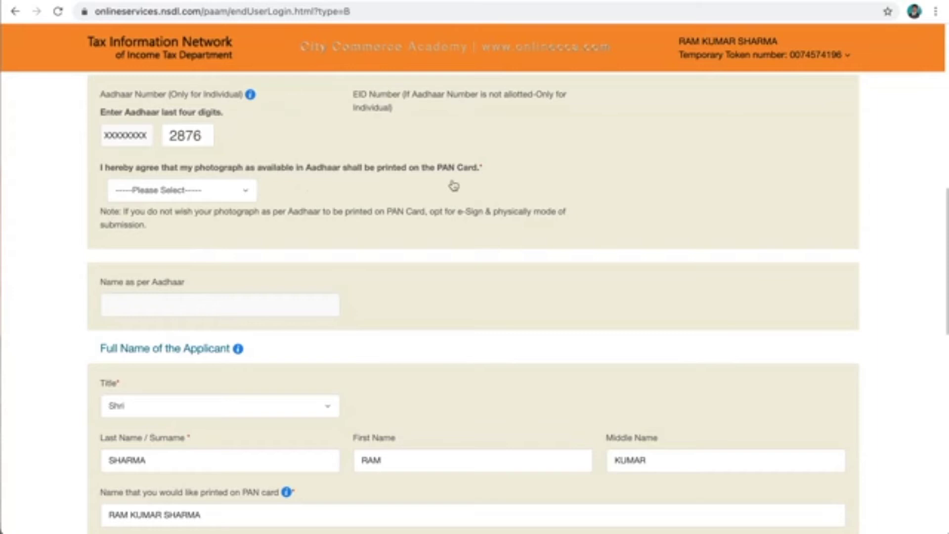
{"action": "left_click", "coordinate": [247, 191]}
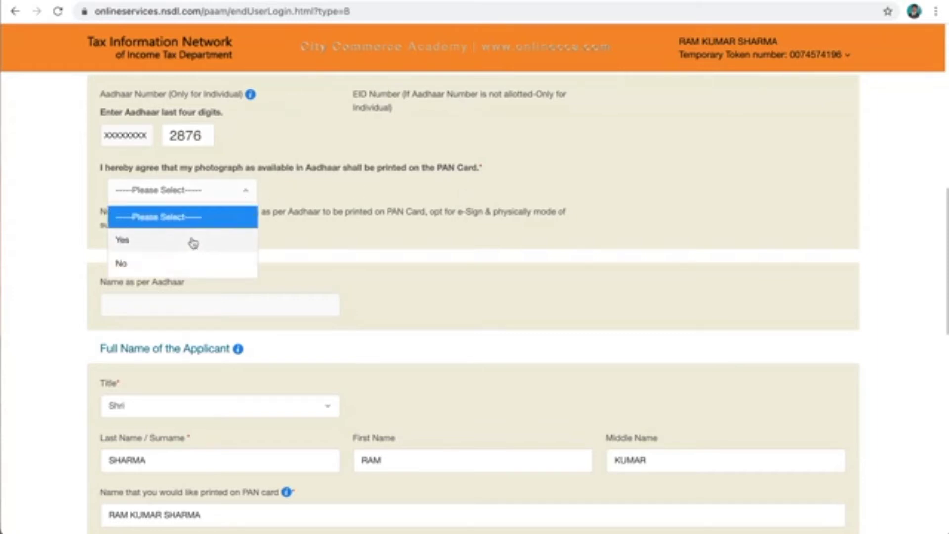
{"action": "left_click", "coordinate": [156, 246]}
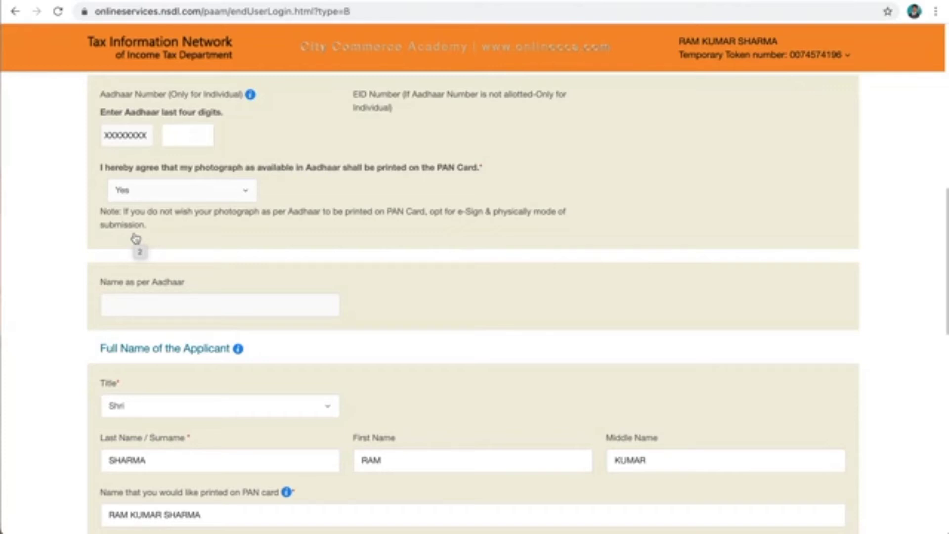
Step: Fill in the father's last name, first name and middle name in the parents' details
{"action": "scroll", "coordinate": [136, 239], "scroll_direction": "down", "scroll_amount": 3}
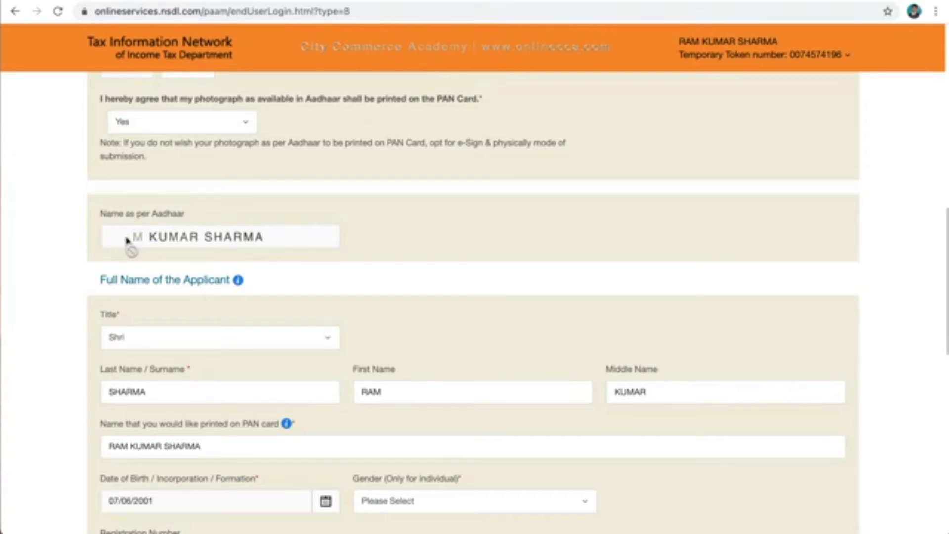
{"action": "scroll", "coordinate": [126, 240], "scroll_direction": "down", "scroll_amount": 1}
{"action": "scroll", "coordinate": [126, 240], "scroll_direction": "down", "scroll_amount": 5}
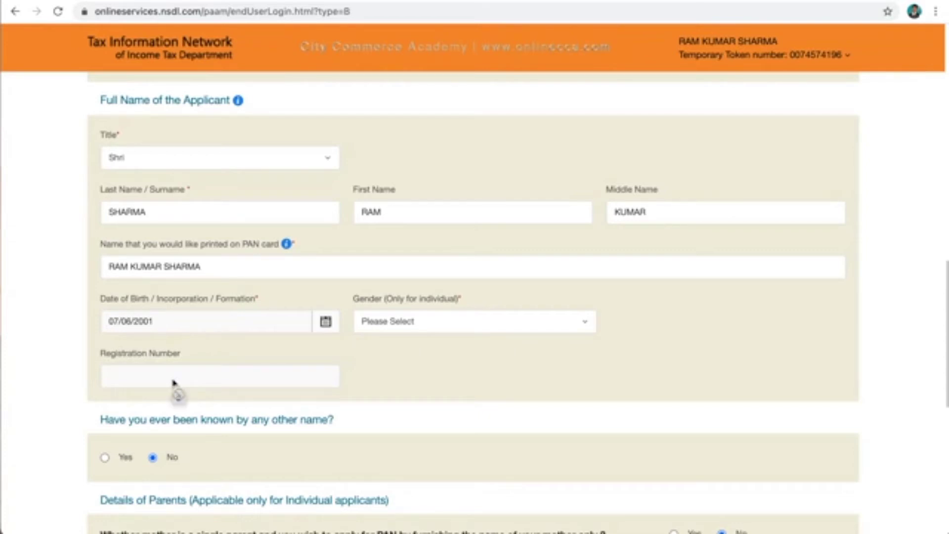
{"action": "scroll", "coordinate": [174, 384], "scroll_direction": "down", "scroll_amount": 2}
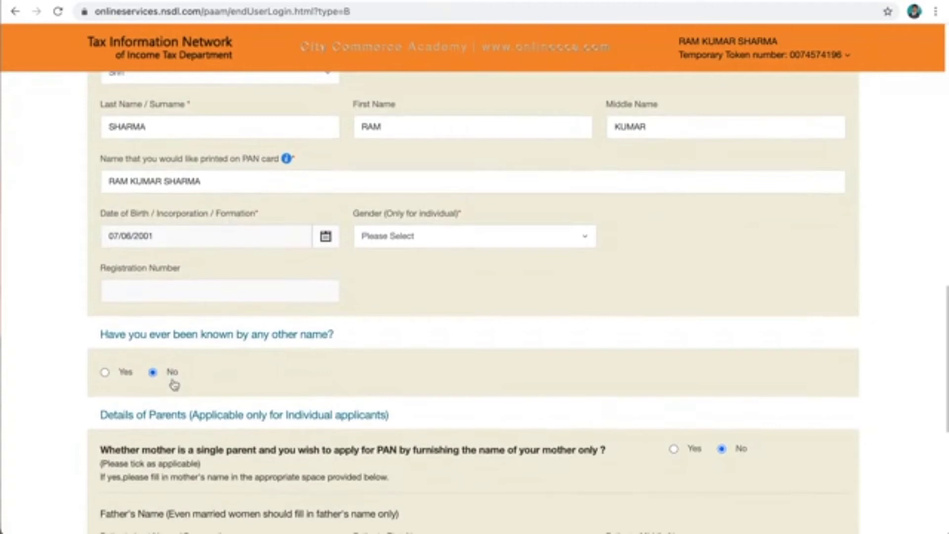
{"action": "scroll", "coordinate": [174, 384], "scroll_direction": "down", "scroll_amount": 5}
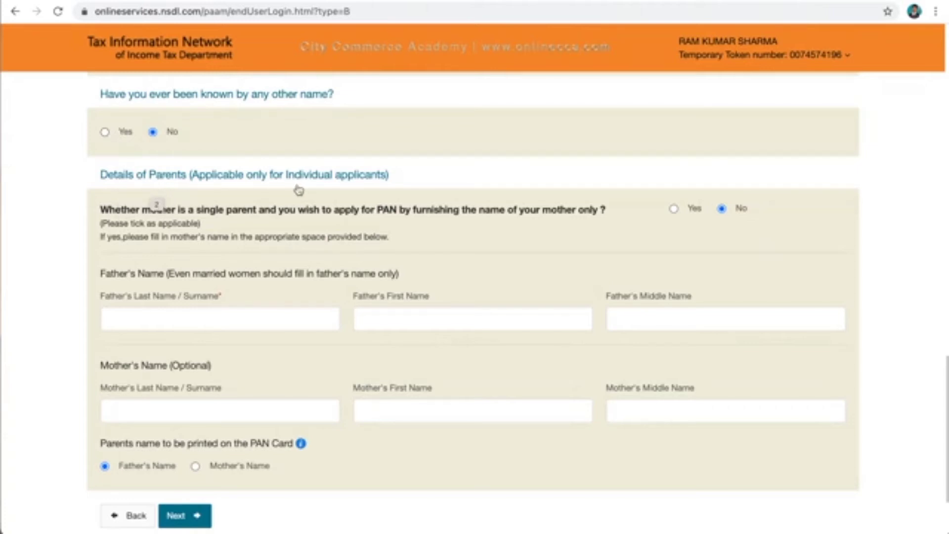
{"action": "left_click", "coordinate": [152, 329]}
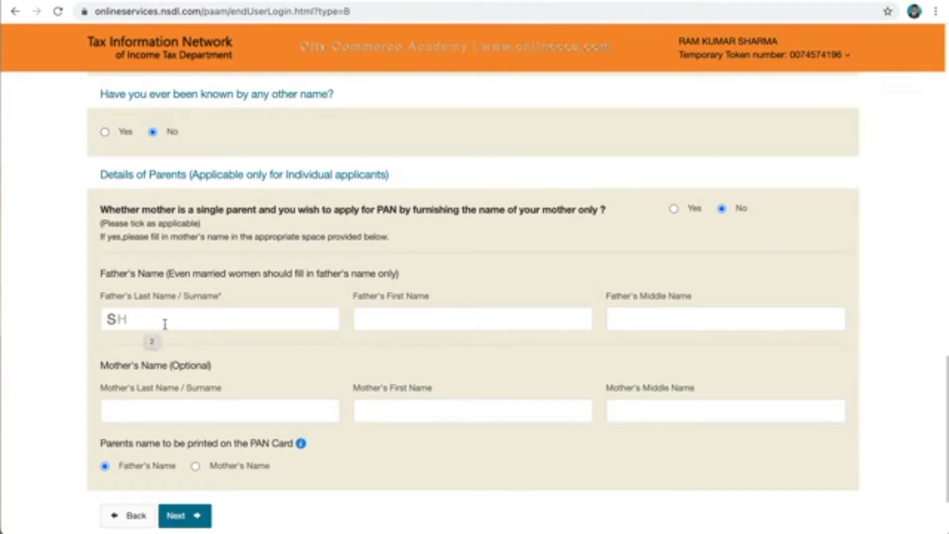
{"action": "key", "text": "Tab"}
{"action": "key", "text": "Tab"}
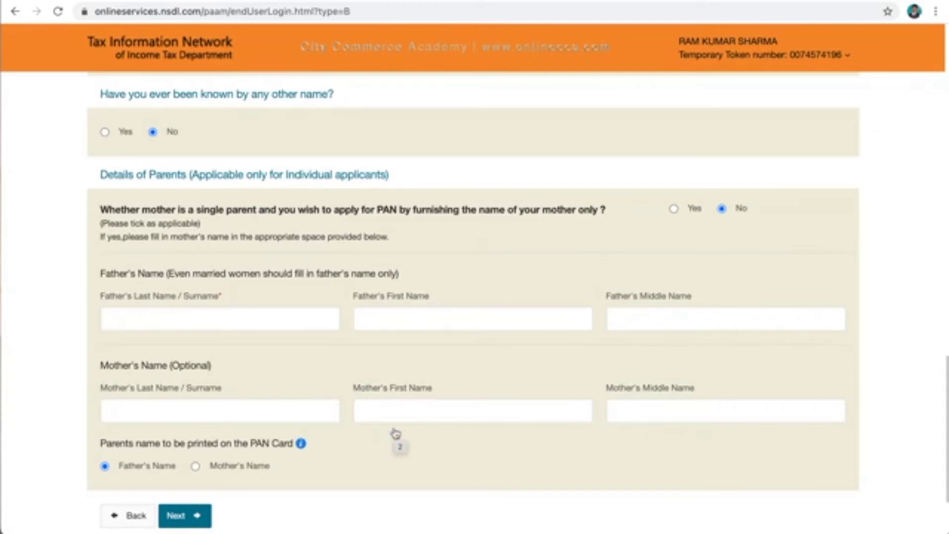
Step: Keep Father's Name as the parent's name printed on the PAN card and proceed to Contact & other details
{"action": "scroll", "coordinate": [397, 435], "scroll_direction": "down", "scroll_amount": 2}
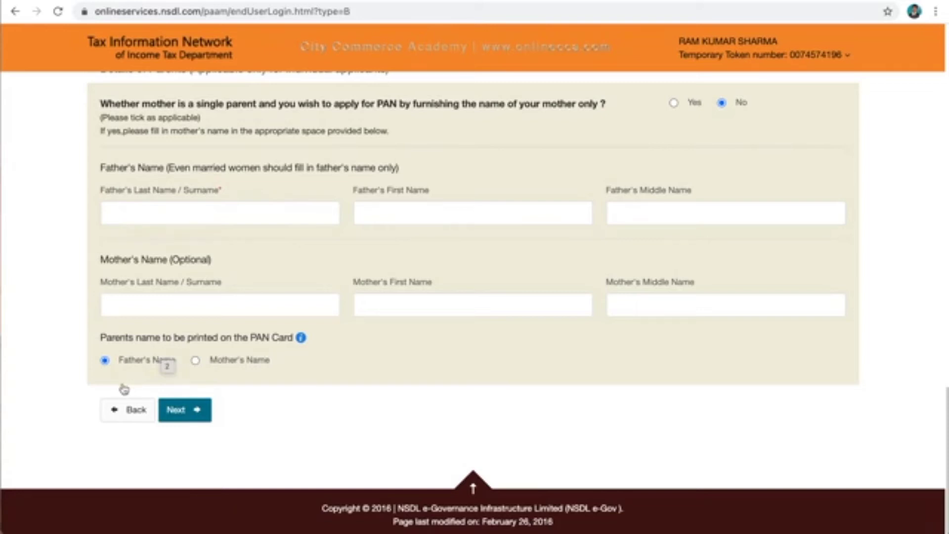
{"action": "left_click", "coordinate": [195, 361]}
{"action": "left_click", "coordinate": [104, 361]}
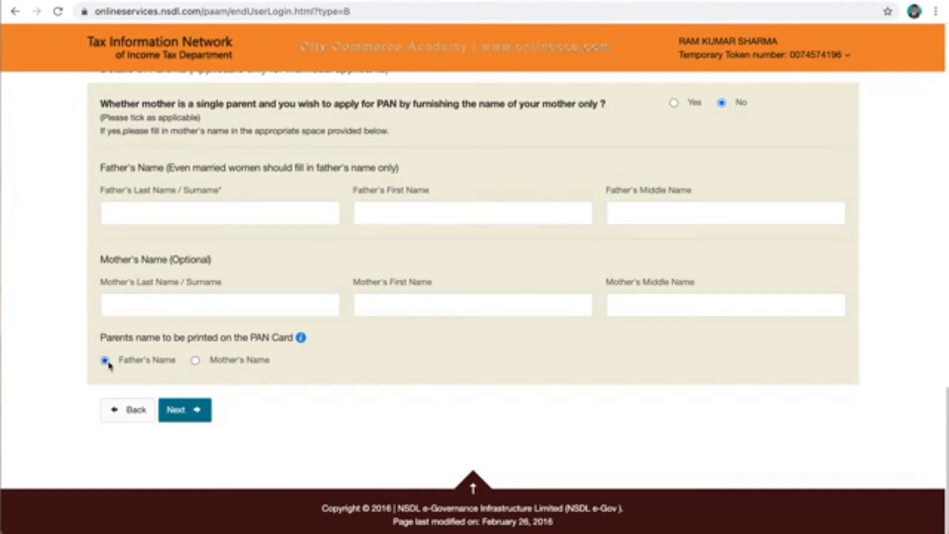
{"action": "scroll", "coordinate": [207, 396], "scroll_direction": "up", "scroll_amount": 2}
{"action": "left_click", "coordinate": [181, 471]}
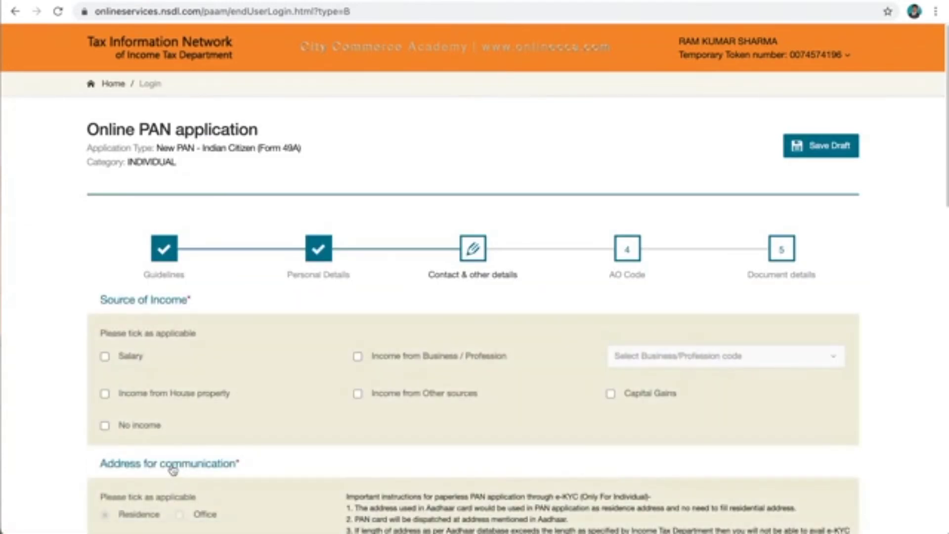
Step: Mark Salary and Income from House property as the sources of income, leaving Income from Business / Profession unticked
{"action": "scroll", "coordinate": [313, 271], "scroll_direction": "down", "scroll_amount": 1}
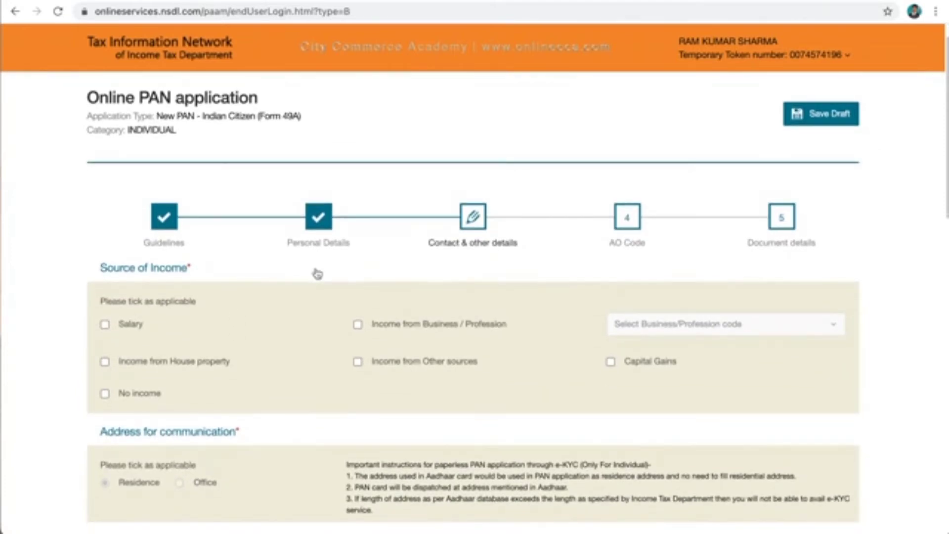
{"action": "scroll", "coordinate": [318, 274], "scroll_direction": "down", "scroll_amount": 5}
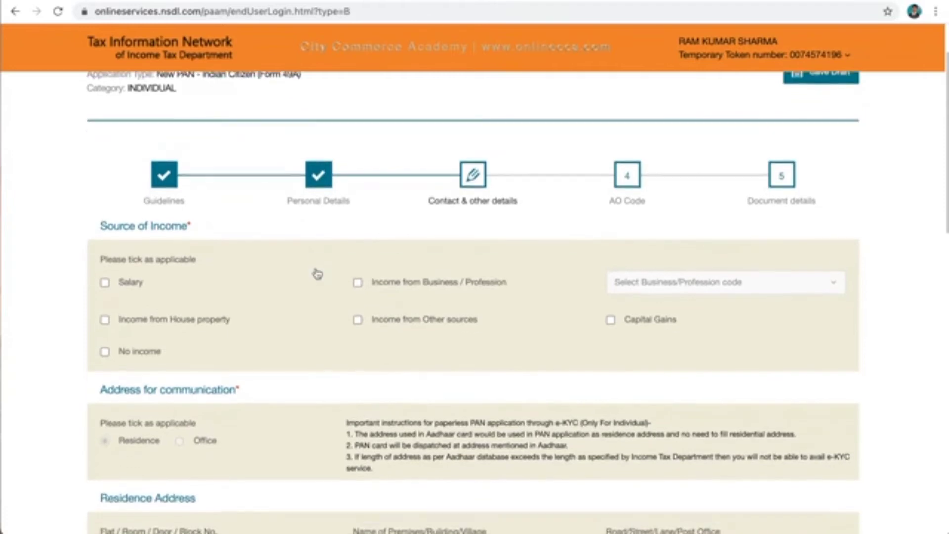
{"action": "scroll", "coordinate": [316, 274], "scroll_direction": "down", "scroll_amount": 1}
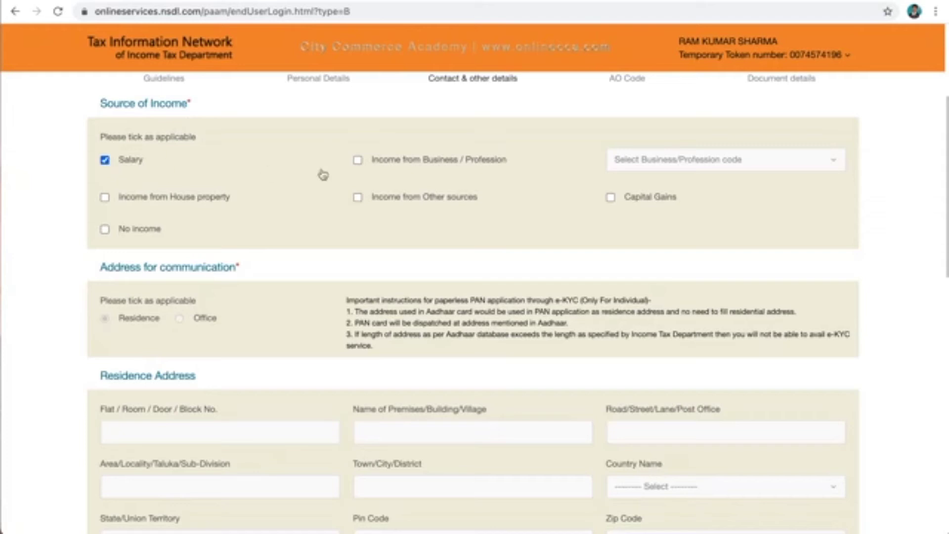
{"action": "left_click", "coordinate": [358, 160]}
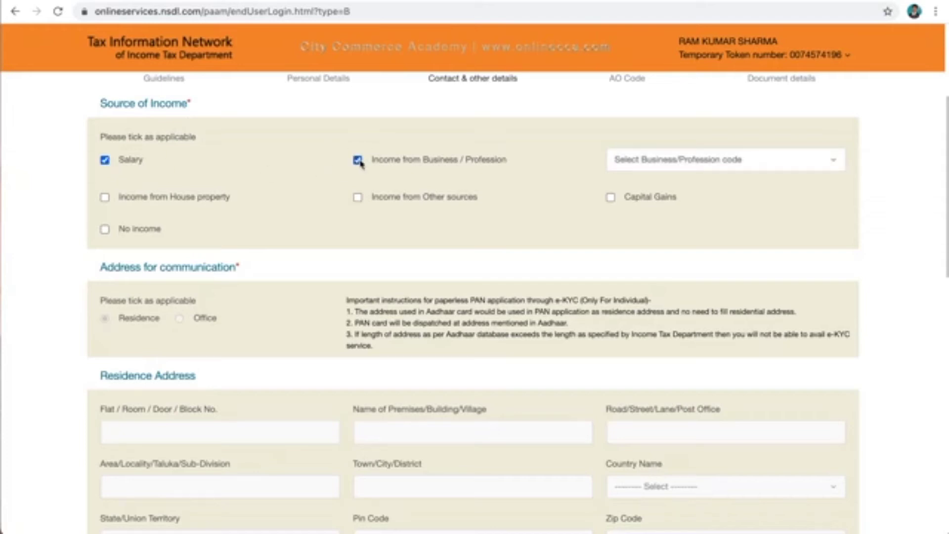
{"action": "left_click", "coordinate": [357, 160]}
{"action": "left_click", "coordinate": [105, 198]}
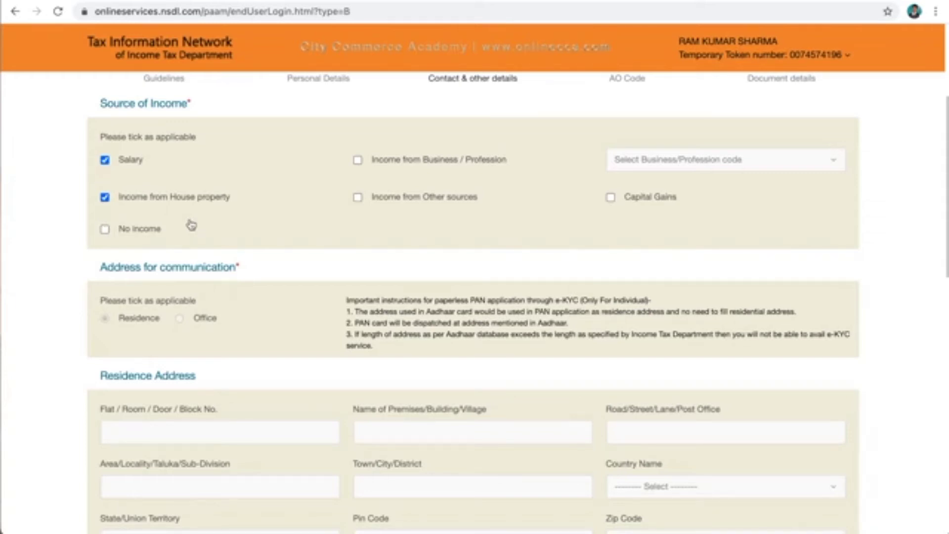
Step: Review the communication address, office address, telephone and representative assessee sections, and proceed to AO Code
{"action": "scroll", "coordinate": [191, 226], "scroll_direction": "down", "scroll_amount": 4}
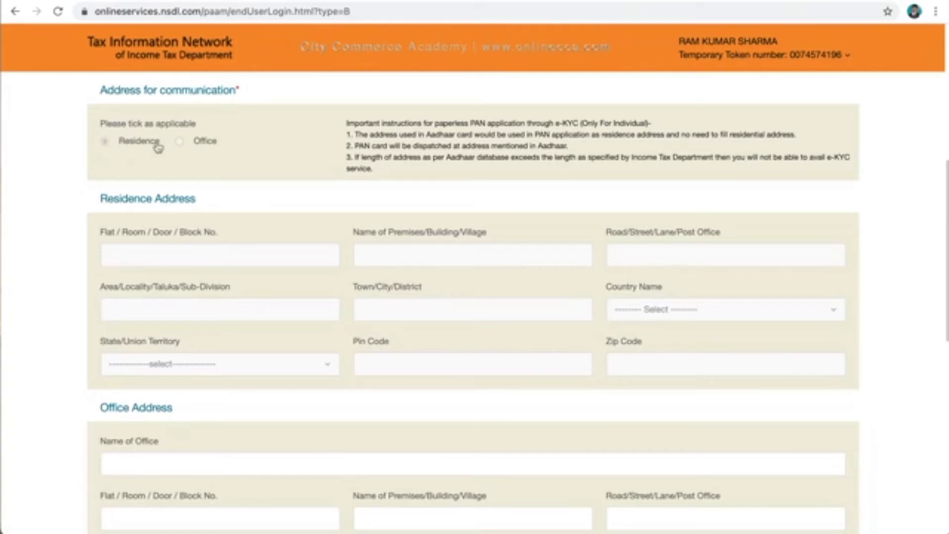
{"action": "left_click", "coordinate": [179, 142]}
{"action": "scroll", "coordinate": [238, 357], "scroll_direction": "down", "scroll_amount": 5}
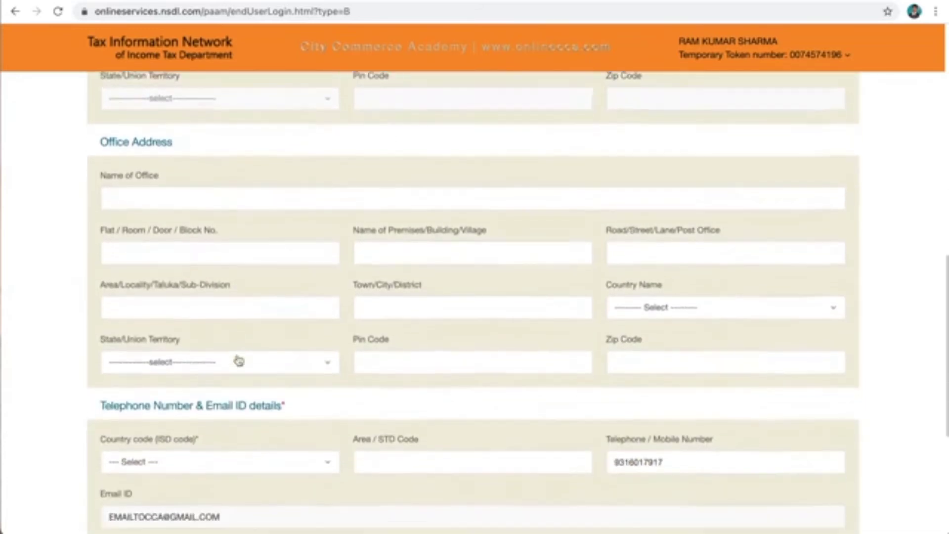
{"action": "scroll", "coordinate": [239, 361], "scroll_direction": "down", "scroll_amount": 1}
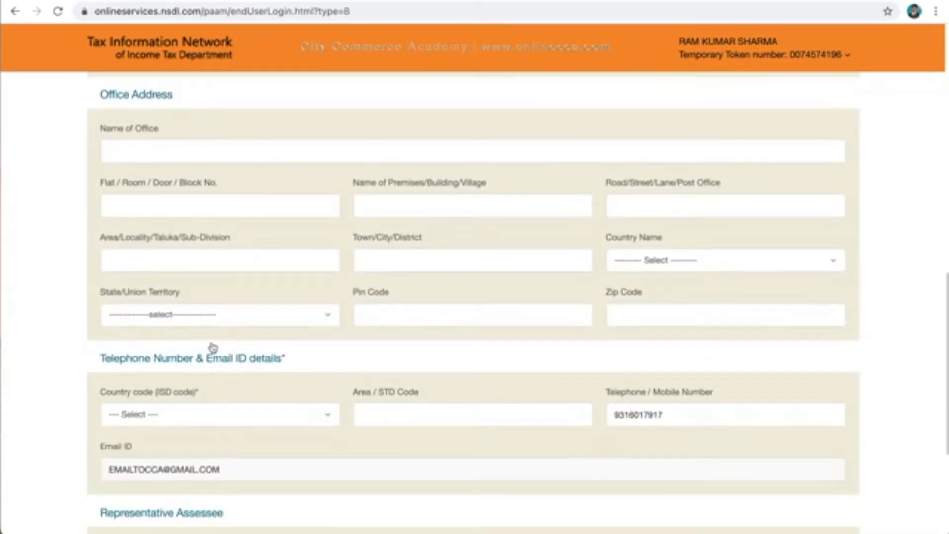
{"action": "scroll", "coordinate": [239, 373], "scroll_direction": "down", "scroll_amount": 3}
{"action": "scroll", "coordinate": [239, 374], "scroll_direction": "down", "scroll_amount": 1}
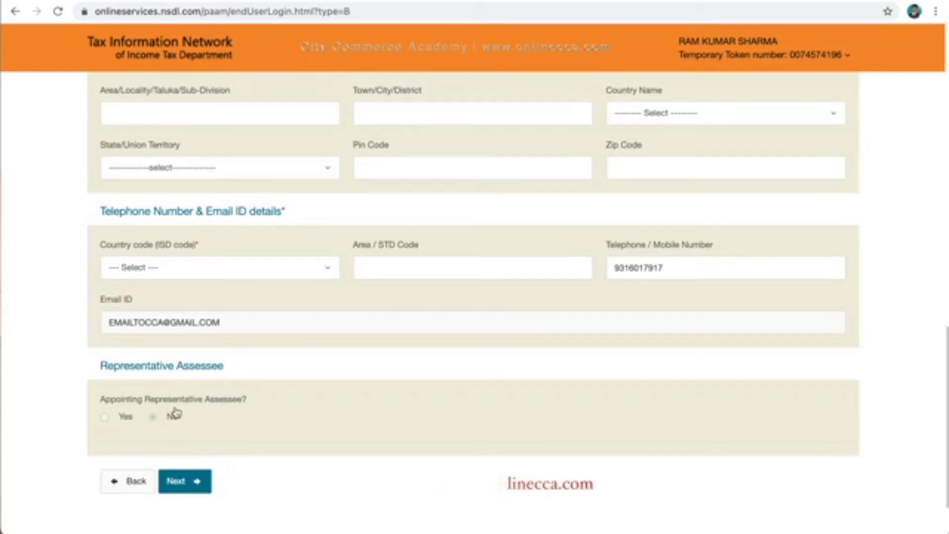
{"action": "left_click", "coordinate": [179, 484]}
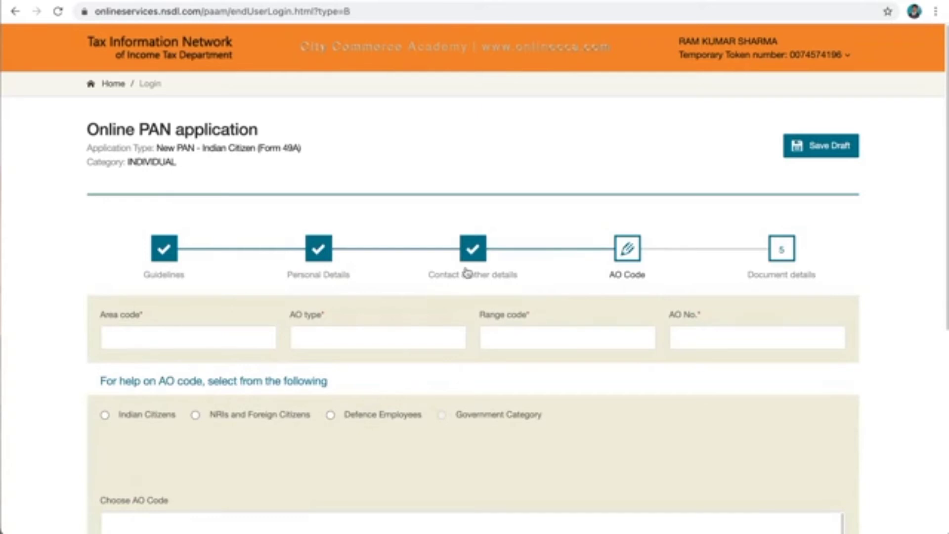
Step: List the AO codes for Indian Citizens with state CHANDIGARH and city CHANDIGARH
{"action": "scroll", "coordinate": [467, 272], "scroll_direction": "down", "scroll_amount": 3}
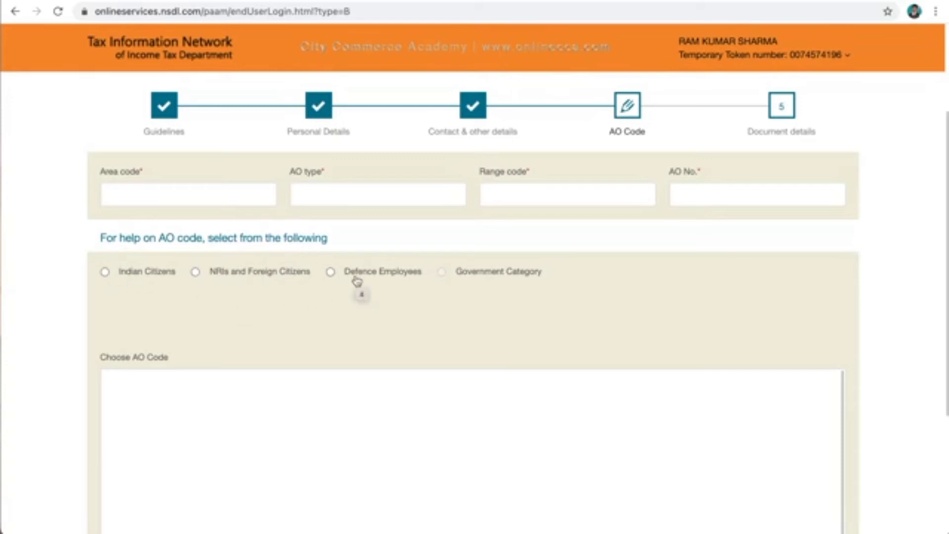
{"action": "left_click", "coordinate": [105, 273]}
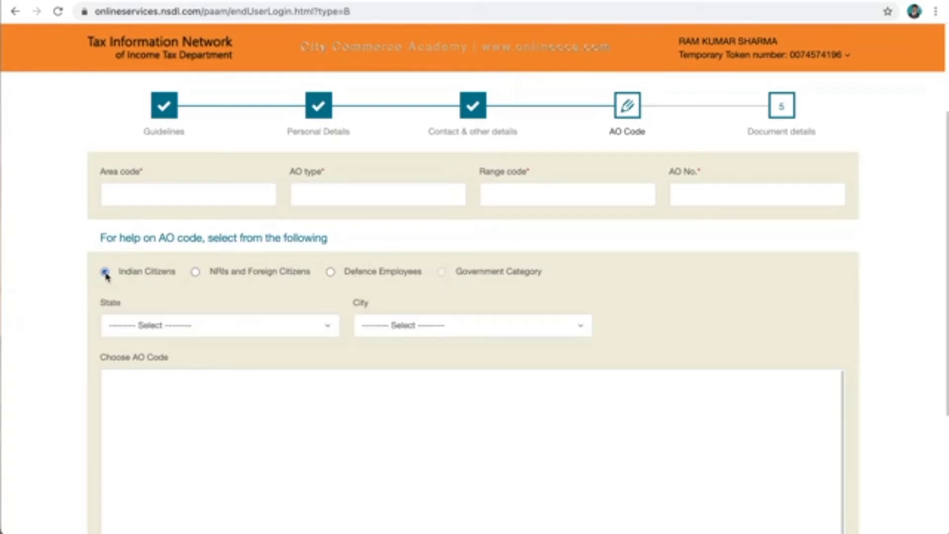
{"action": "left_click", "coordinate": [327, 330]}
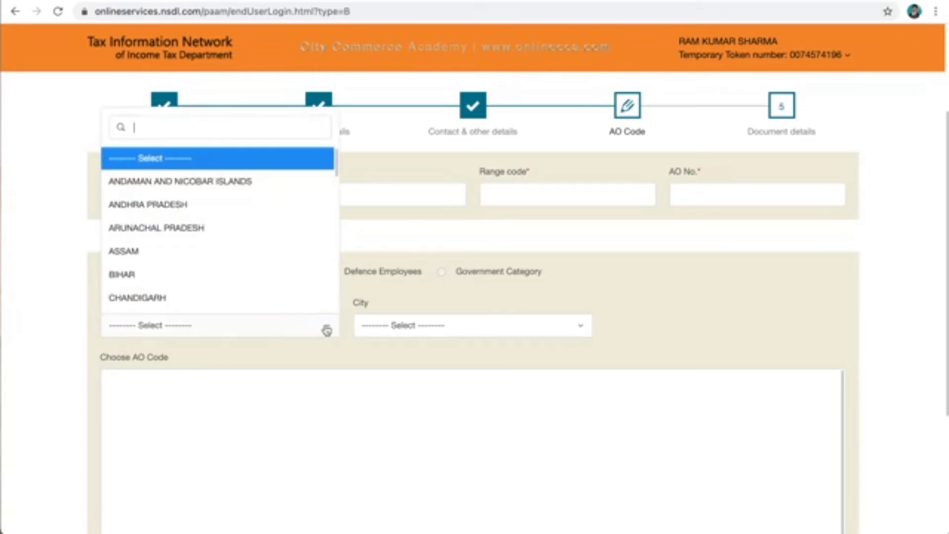
{"action": "left_click", "coordinate": [143, 299]}
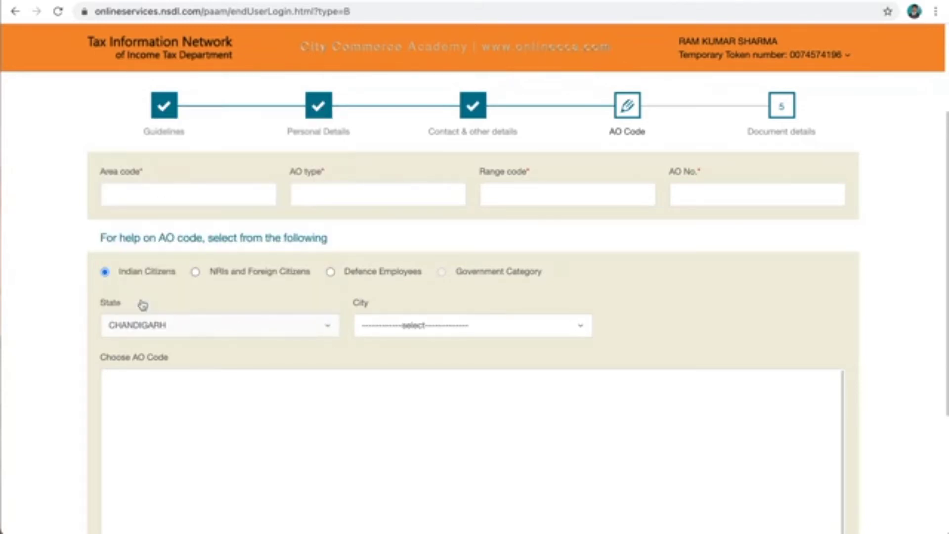
{"action": "left_click", "coordinate": [451, 326]}
{"action": "left_click", "coordinate": [400, 377]}
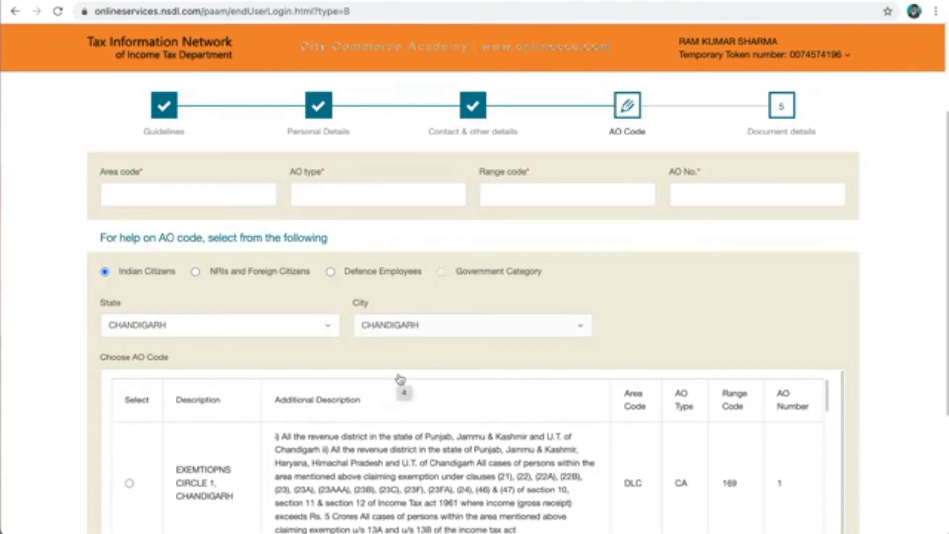
Step: Choose the AO code for DCIT/ACIT(E)(C-2) CHANDIGARH (DLC, CA, 170, 1) and proceed to Document details
{"action": "scroll", "coordinate": [410, 390], "scroll_direction": "down", "scroll_amount": 1}
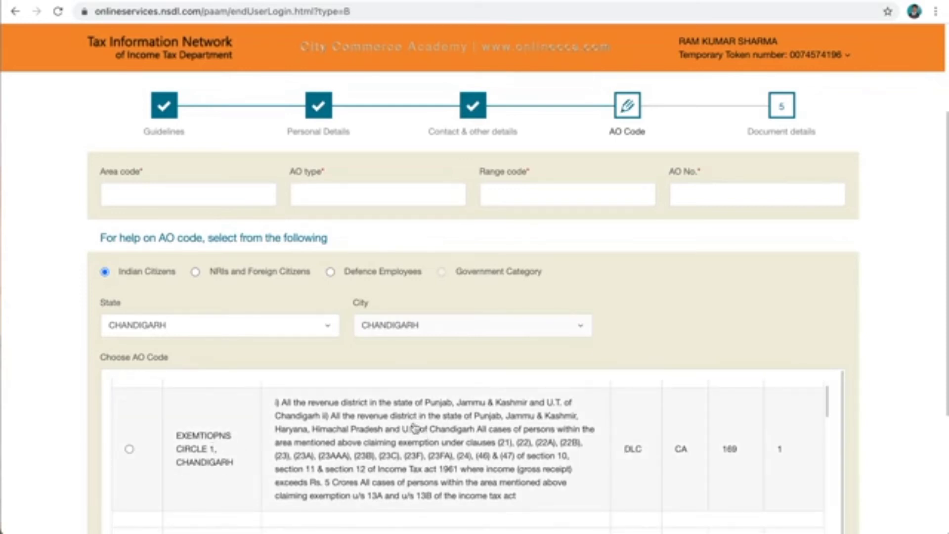
{"action": "scroll", "coordinate": [487, 448], "scroll_direction": "down", "scroll_amount": 3}
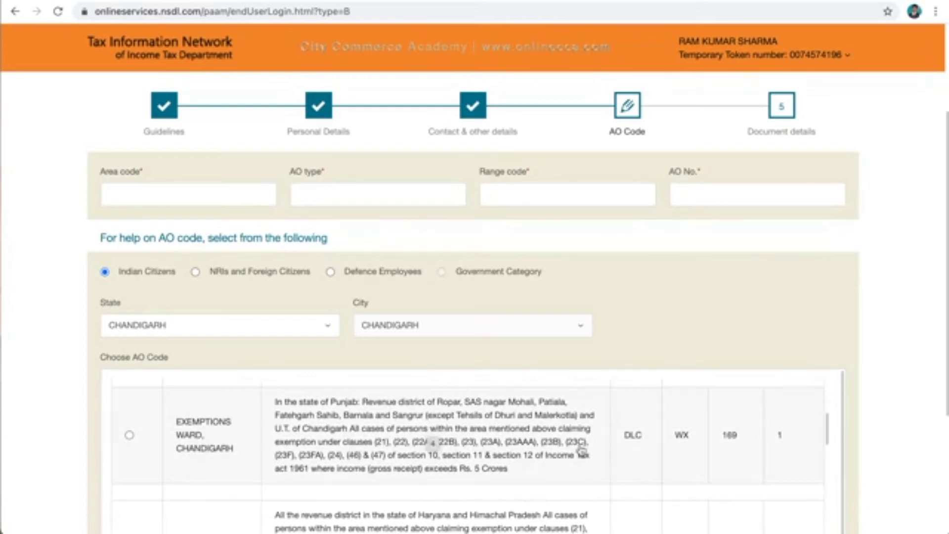
{"action": "scroll", "coordinate": [573, 455], "scroll_direction": "down", "scroll_amount": 1}
{"action": "scroll", "coordinate": [573, 455], "scroll_direction": "down", "scroll_amount": 3}
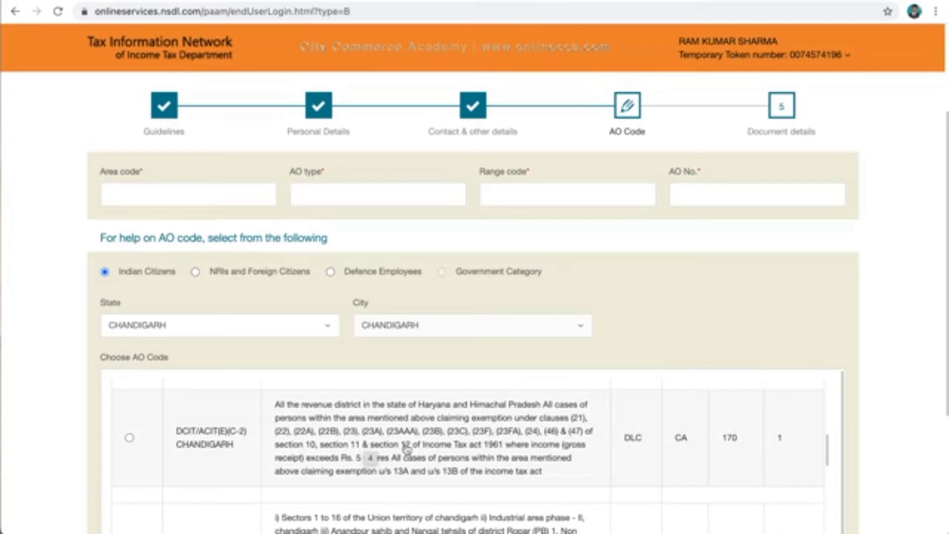
{"action": "scroll", "coordinate": [485, 447], "scroll_direction": "down", "scroll_amount": 3}
{"action": "scroll", "coordinate": [485, 449], "scroll_direction": "up", "scroll_amount": 3}
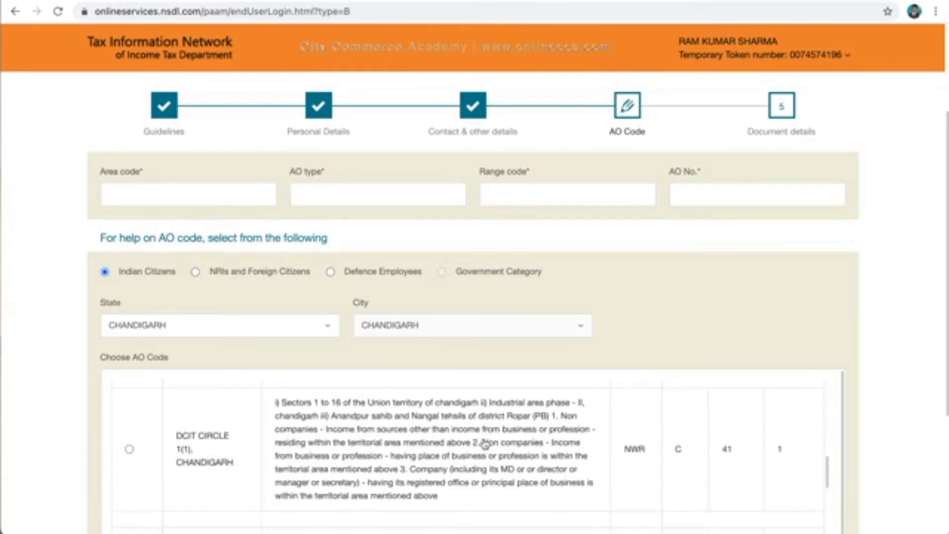
{"action": "left_click", "coordinate": [193, 447]}
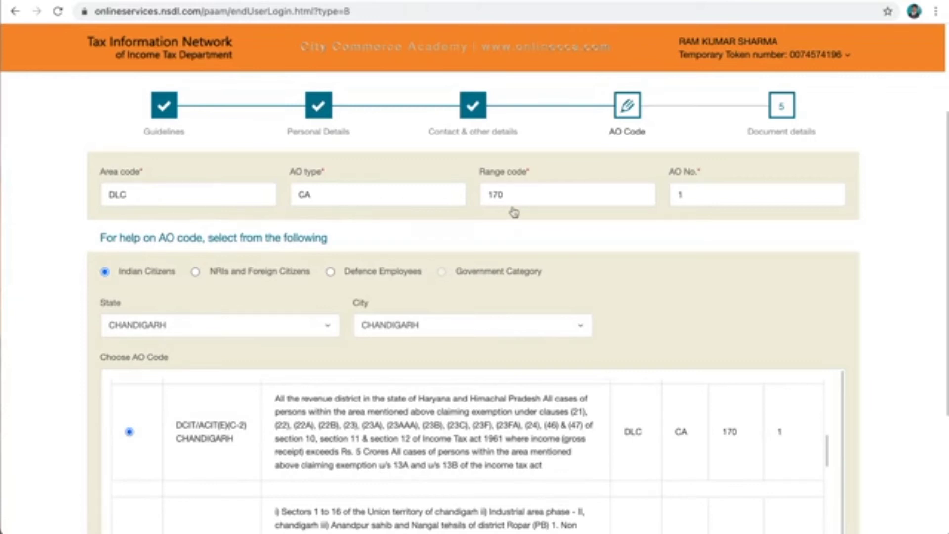
{"action": "scroll", "coordinate": [553, 288], "scroll_direction": "down", "scroll_amount": 1}
{"action": "scroll", "coordinate": [553, 289], "scroll_direction": "down", "scroll_amount": 5}
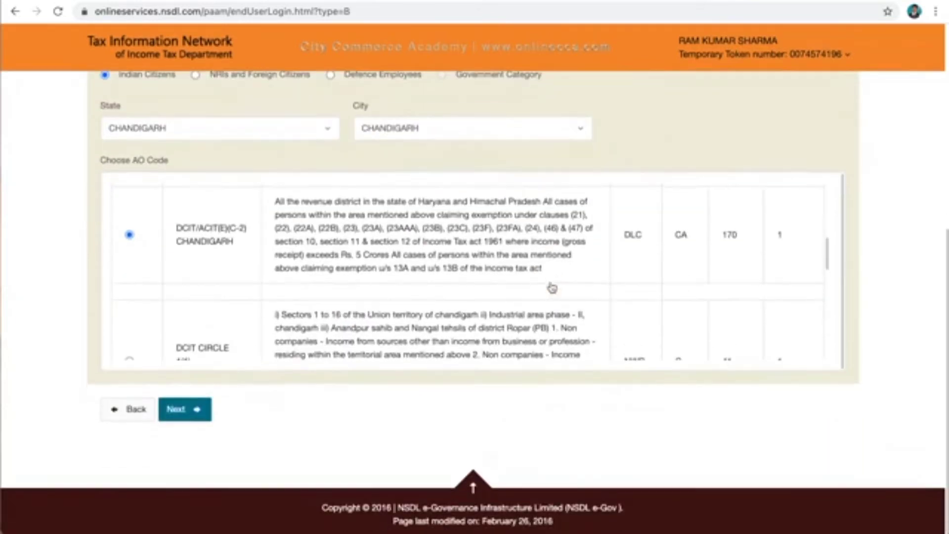
{"action": "left_click", "coordinate": [190, 411]}
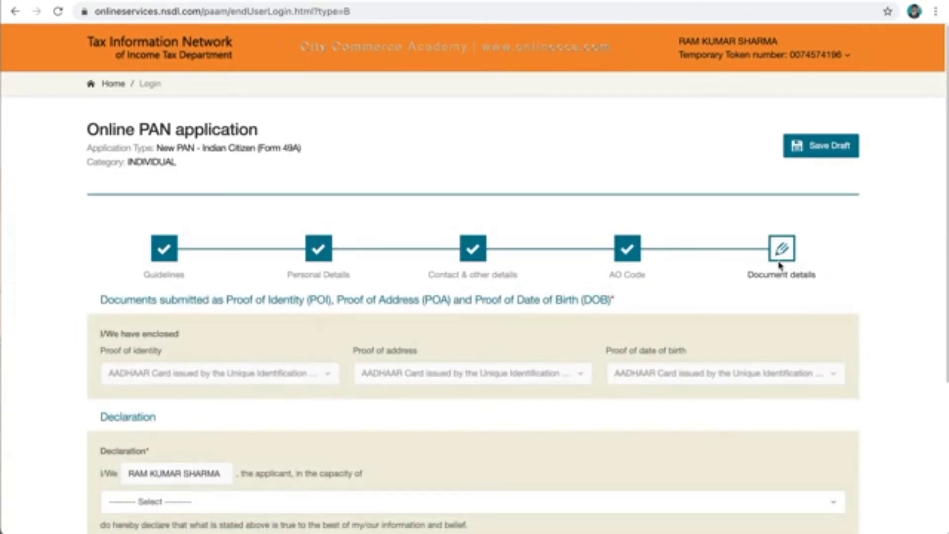
Step: Submit the declaration in the capacity of Himself/Herself with place Chandigarh, and confirm the submitted details to proceed to payment
{"action": "scroll", "coordinate": [780, 265], "scroll_direction": "down", "scroll_amount": 3}
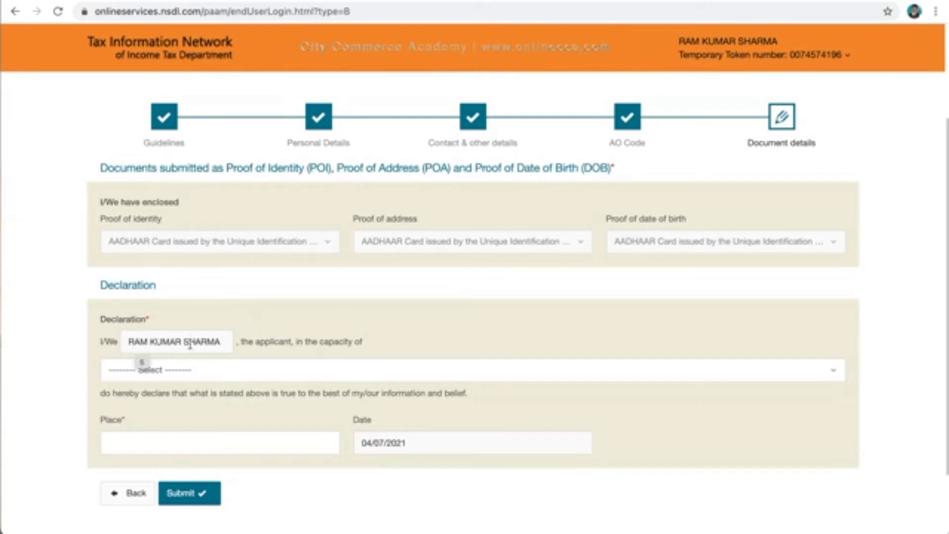
{"action": "left_click", "coordinate": [830, 378]}
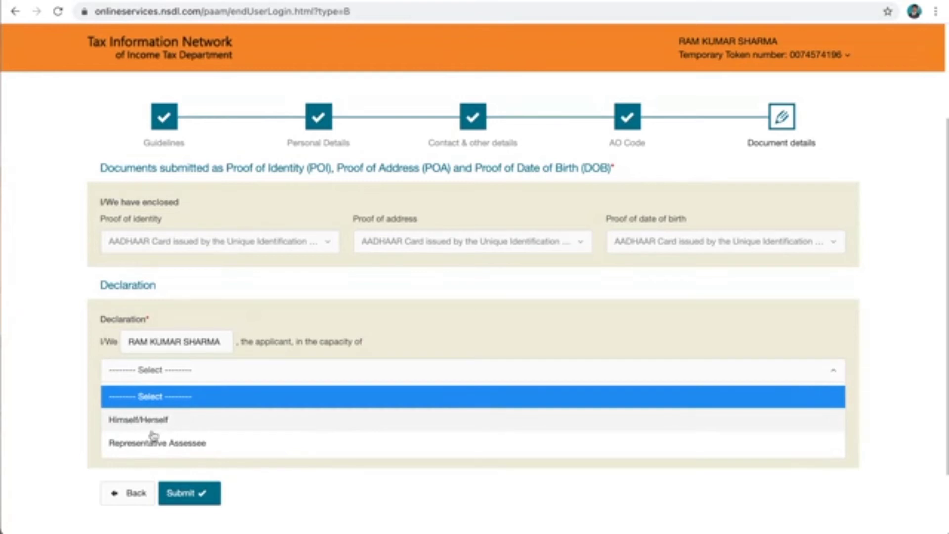
{"action": "left_click", "coordinate": [158, 397]}
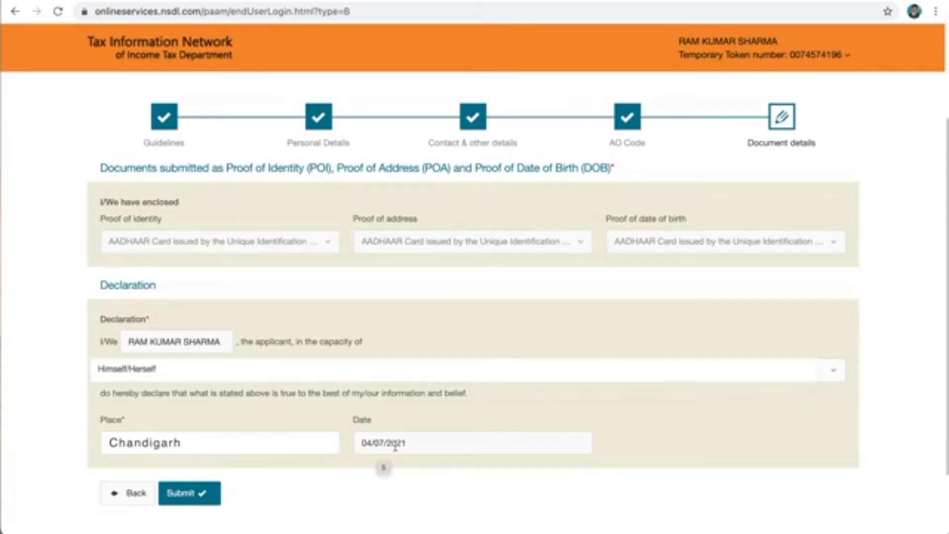
{"action": "left_click", "coordinate": [181, 494]}
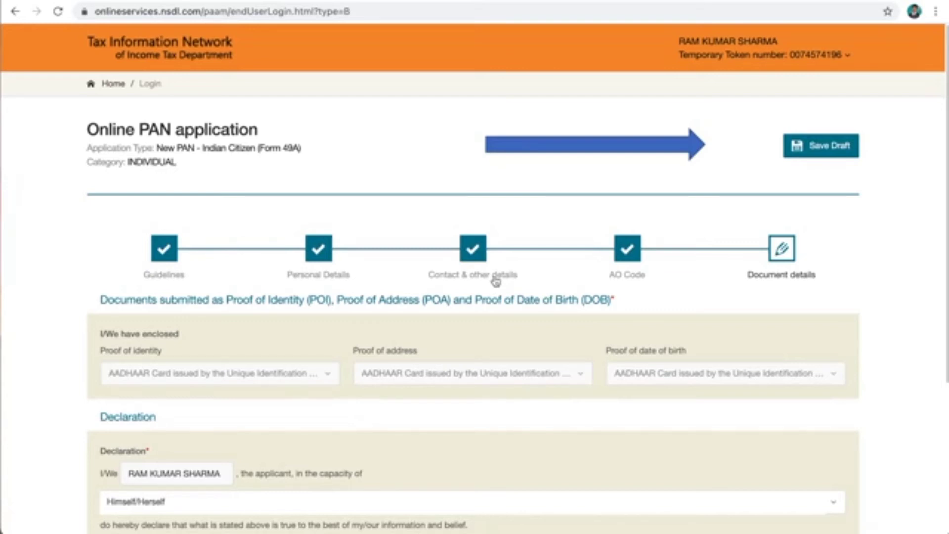
{"action": "scroll", "coordinate": [496, 282], "scroll_direction": "down", "scroll_amount": 3}
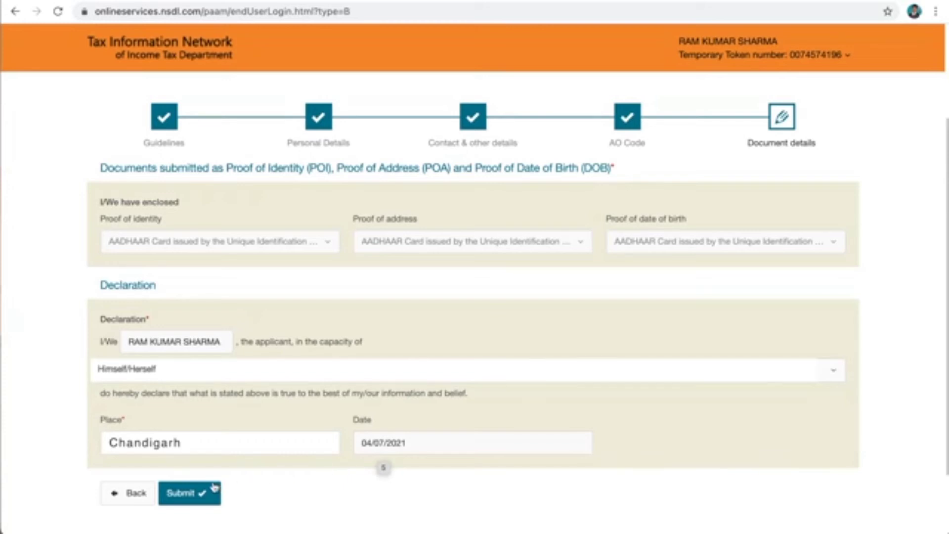
{"action": "left_click", "coordinate": [182, 493]}
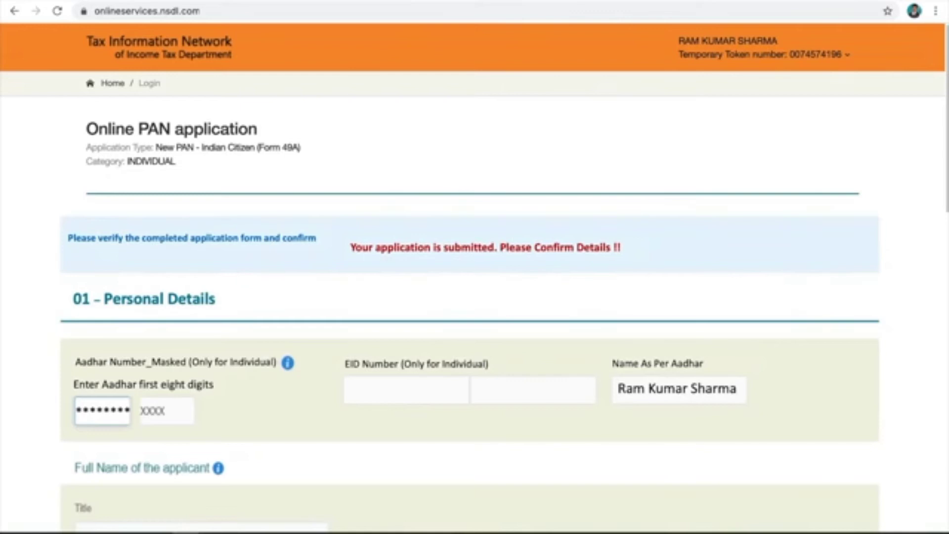
{"action": "scroll", "coordinate": [475, 296], "scroll_direction": "down", "scroll_amount": 3}
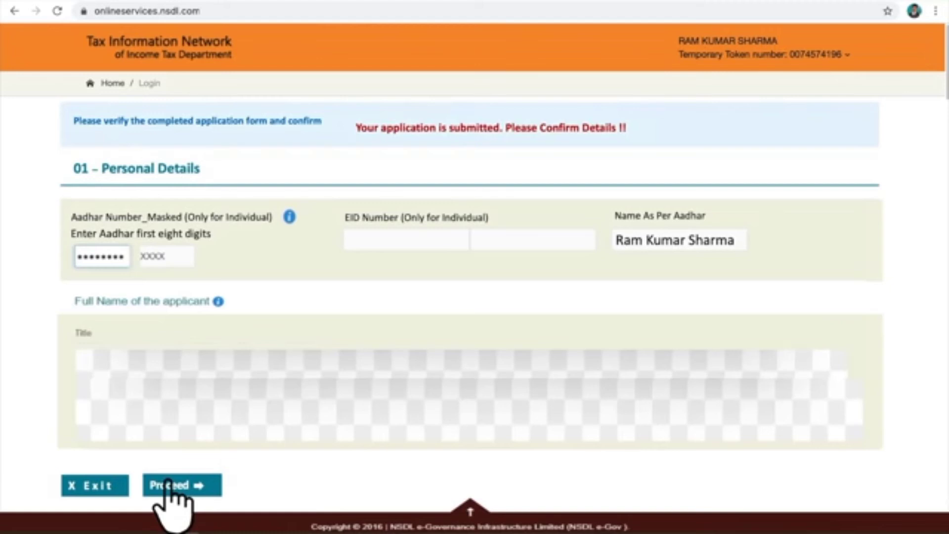
{"action": "left_click", "coordinate": [168, 485]}
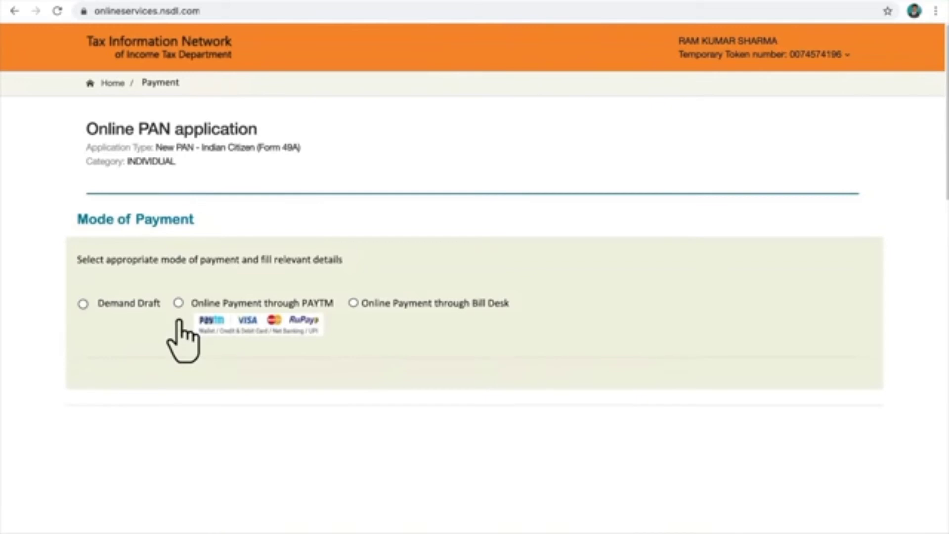
Step: Choose Online Payment through Bill Desk, agree to the terms of services and proceed to payment
{"action": "left_click", "coordinate": [353, 302]}
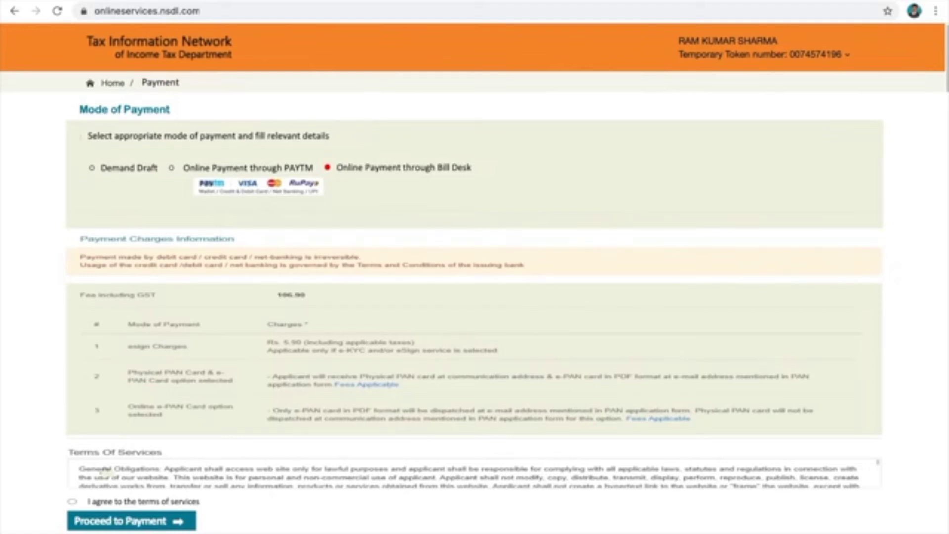
{"action": "left_click", "coordinate": [72, 501]}
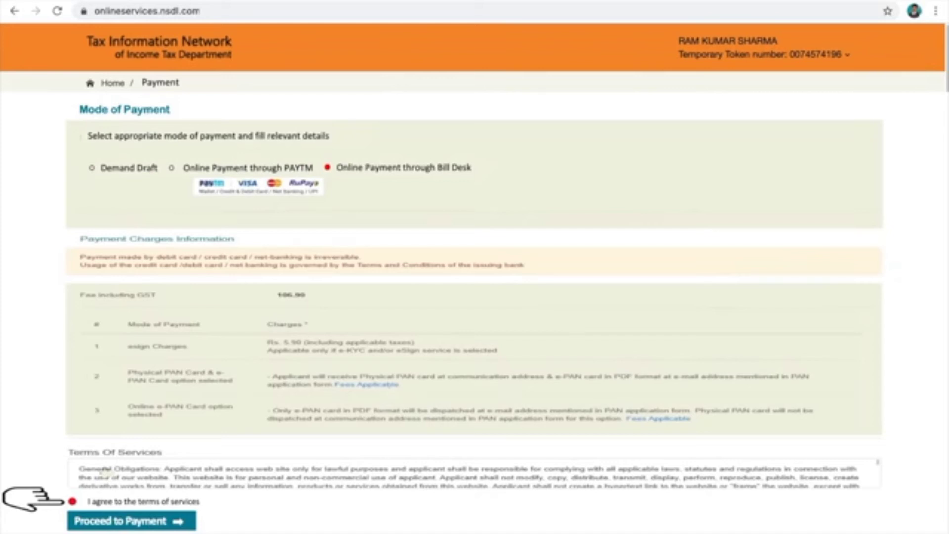
{"action": "left_click", "coordinate": [72, 520]}
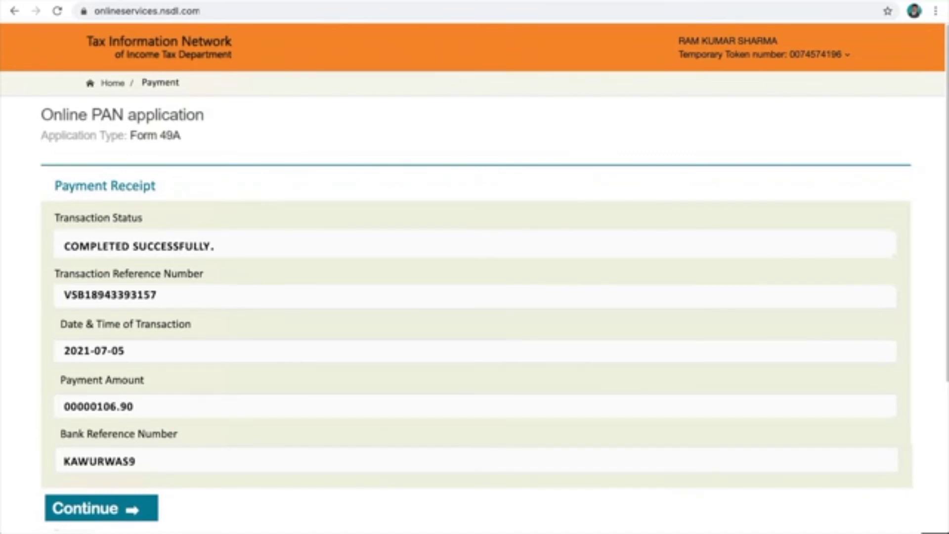
Step: Continue from the payment receipt to Aadhaar authentication, and confirm it with consent to use the Aadhaar details for e-signing
{"action": "left_click", "coordinate": [130, 501]}
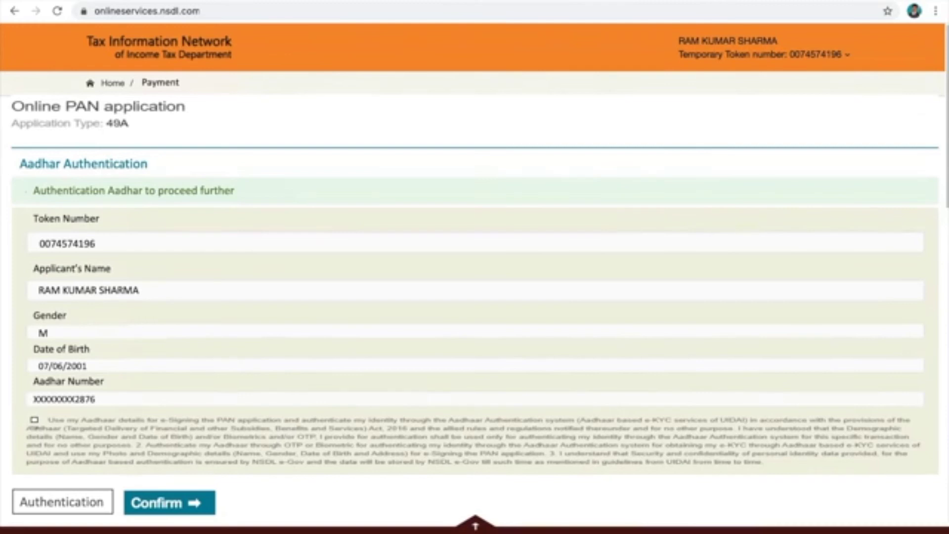
{"action": "left_click", "coordinate": [33, 420]}
{"action": "left_click", "coordinate": [187, 514]}
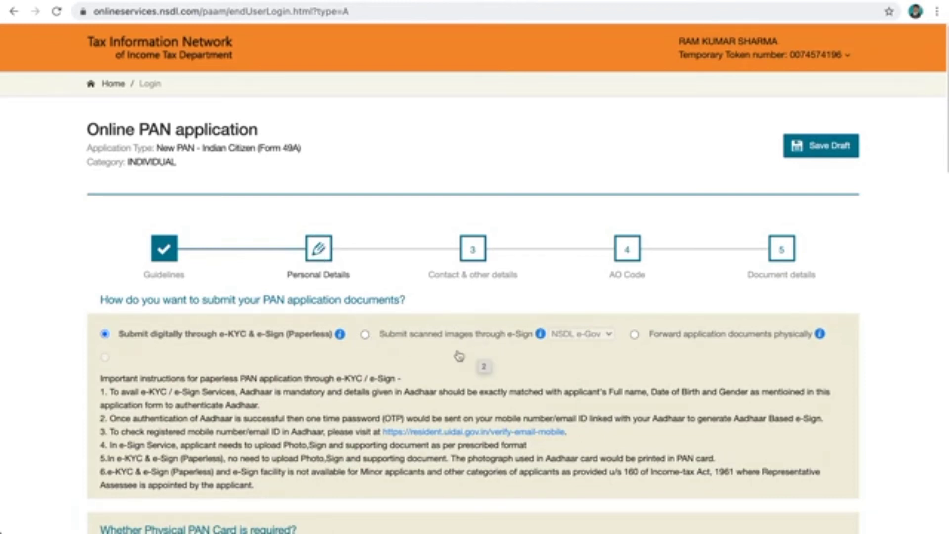
Step: Set the document submission method to scanned images through e-Sign with NSDL e-Gov, and go to Document details
{"action": "left_click", "coordinate": [366, 334]}
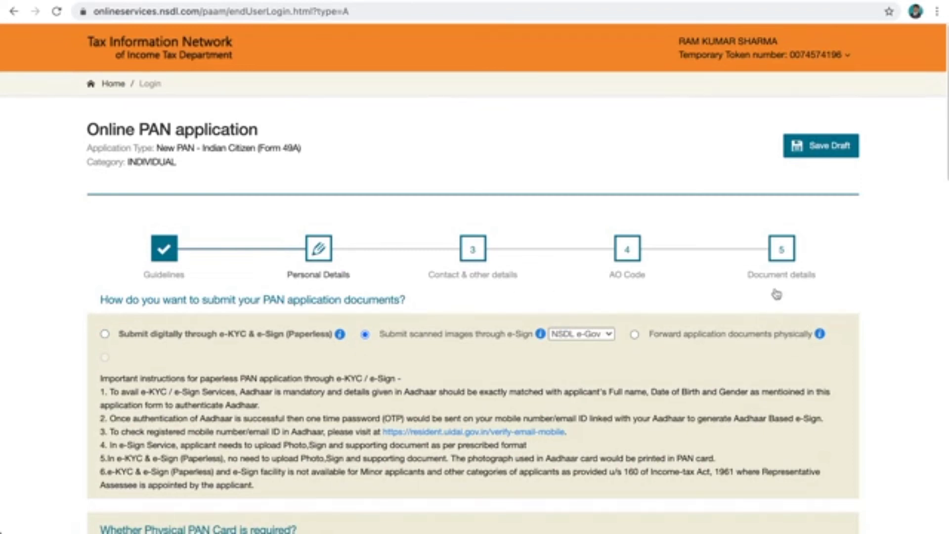
{"action": "left_click", "coordinate": [782, 252]}
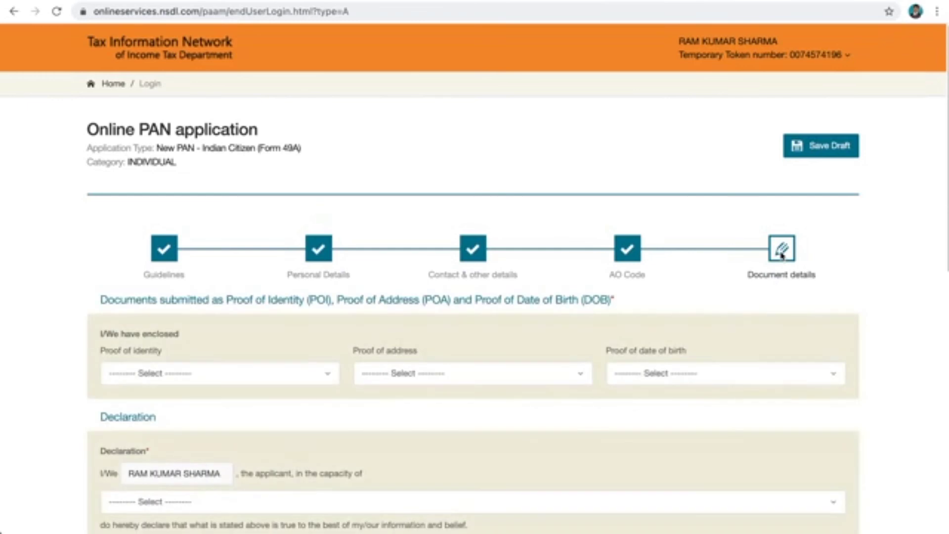
{"action": "scroll", "coordinate": [451, 335], "scroll_direction": "down", "scroll_amount": 3}
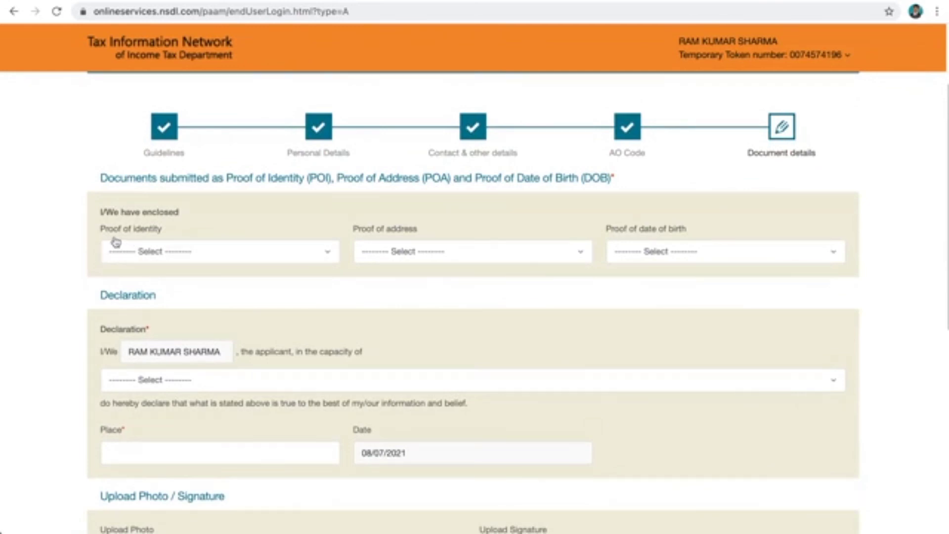
Step: Select Driving License as the proof of identity and Passport as the proof of address
{"action": "left_click", "coordinate": [316, 261]}
{"action": "scroll", "coordinate": [249, 366], "scroll_direction": "down", "scroll_amount": 1}
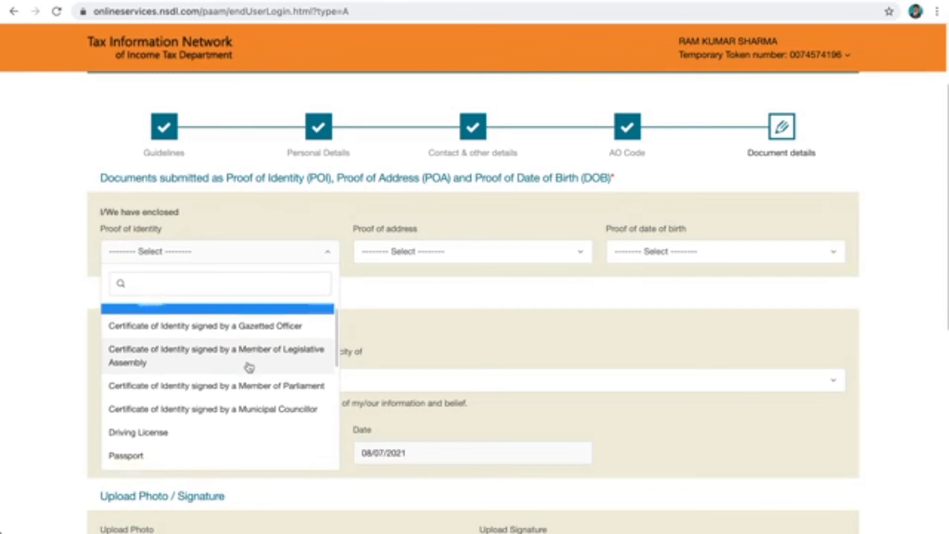
{"action": "scroll", "coordinate": [250, 367], "scroll_direction": "down", "scroll_amount": 2}
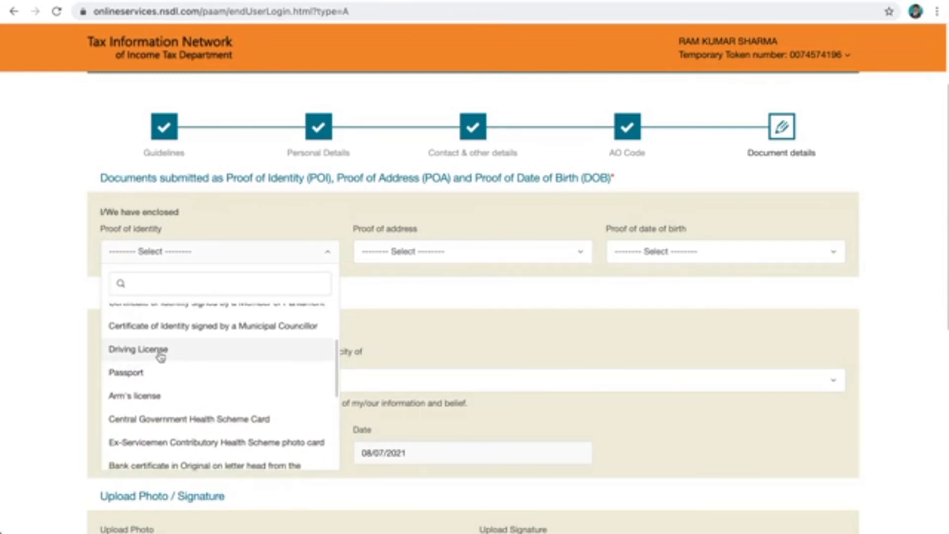
{"action": "left_click", "coordinate": [161, 355]}
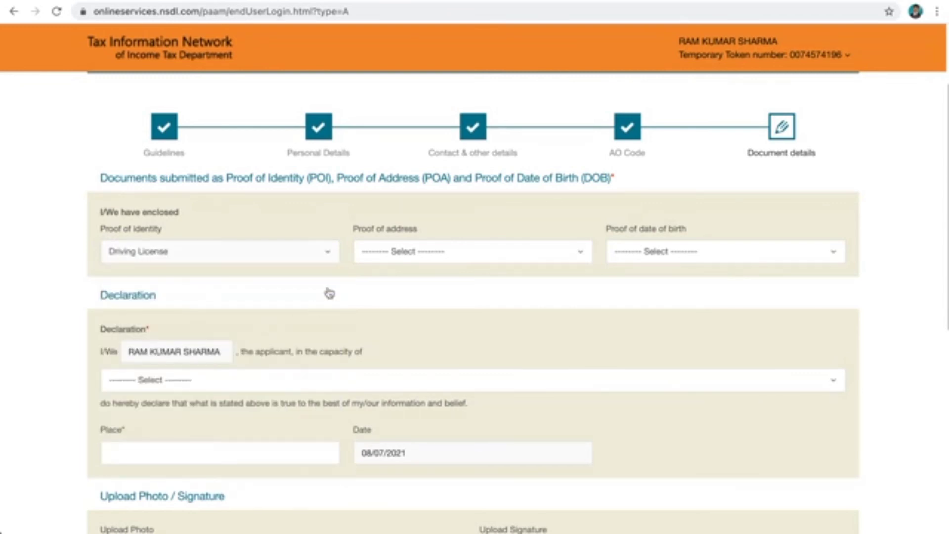
{"action": "left_click", "coordinate": [574, 254]}
{"action": "scroll", "coordinate": [436, 350], "scroll_direction": "down", "scroll_amount": 2}
{"action": "scroll", "coordinate": [435, 350], "scroll_direction": "down", "scroll_amount": 3}
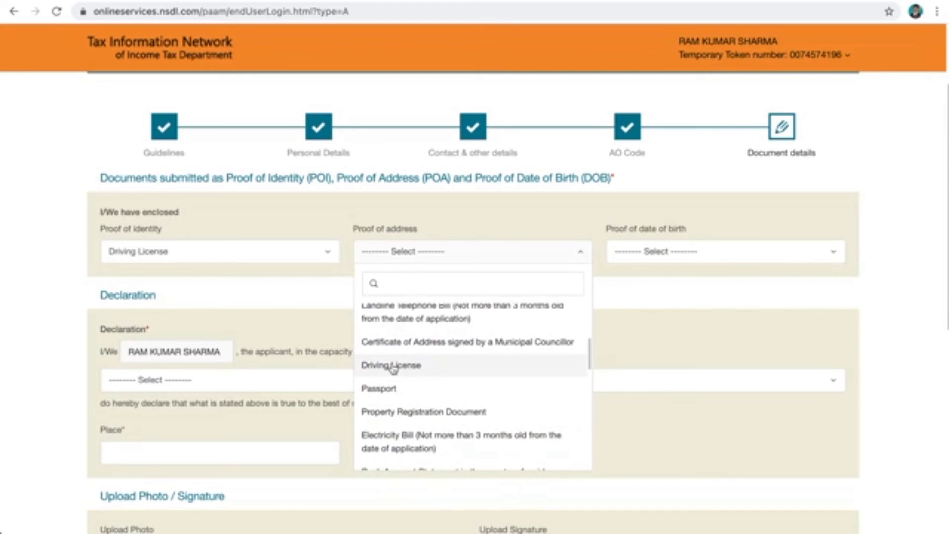
{"action": "left_click", "coordinate": [384, 390]}
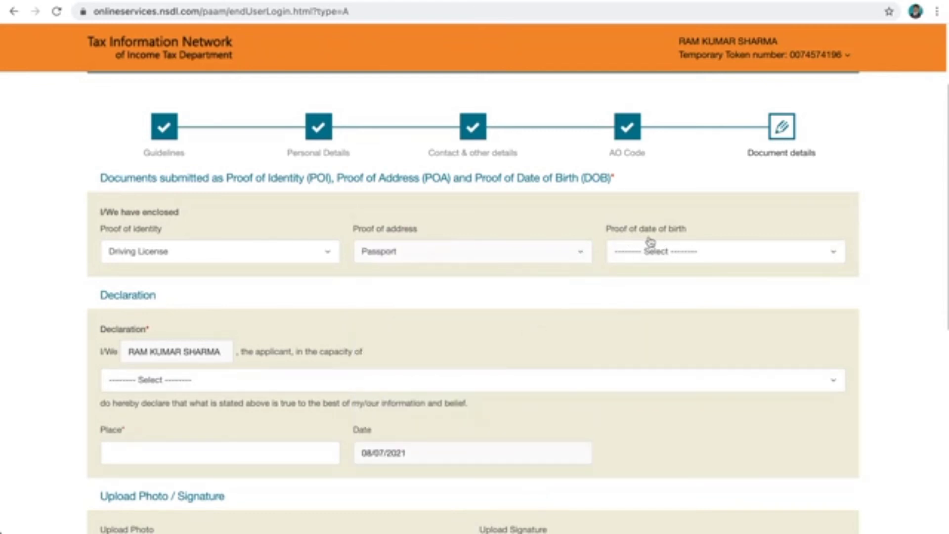
Step: Select Matriculation certificate as the proof of date of birth
{"action": "left_click", "coordinate": [828, 255]}
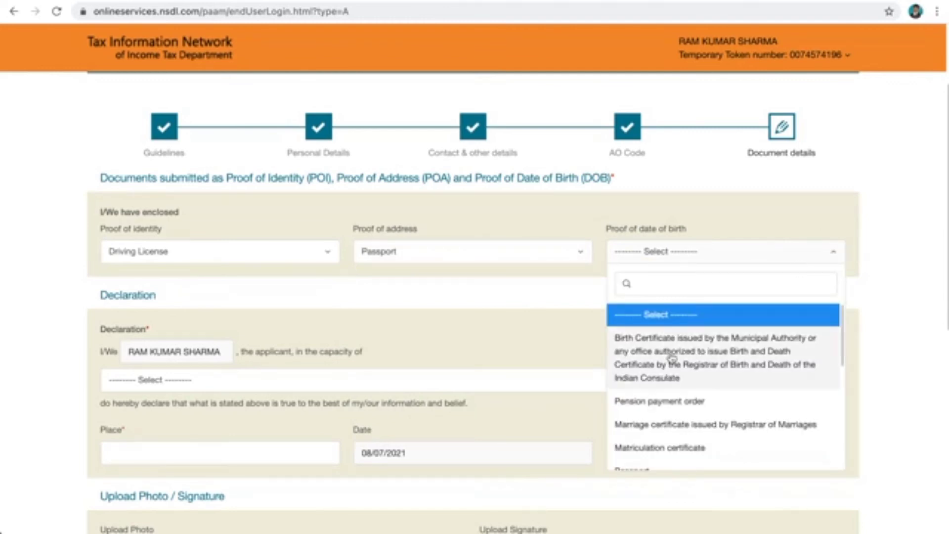
{"action": "scroll", "coordinate": [673, 357], "scroll_direction": "down", "scroll_amount": 2}
{"action": "scroll", "coordinate": [672, 357], "scroll_direction": "down", "scroll_amount": 1}
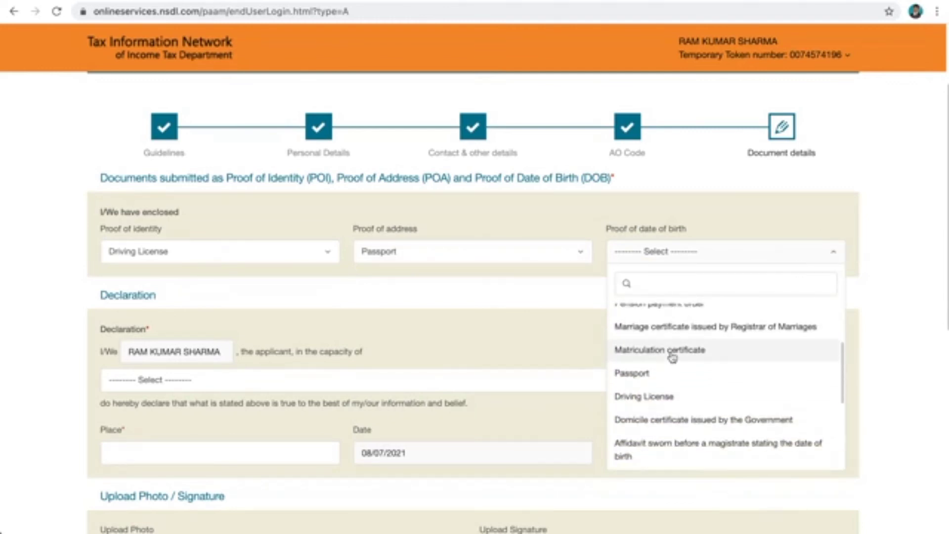
{"action": "left_click", "coordinate": [658, 351]}
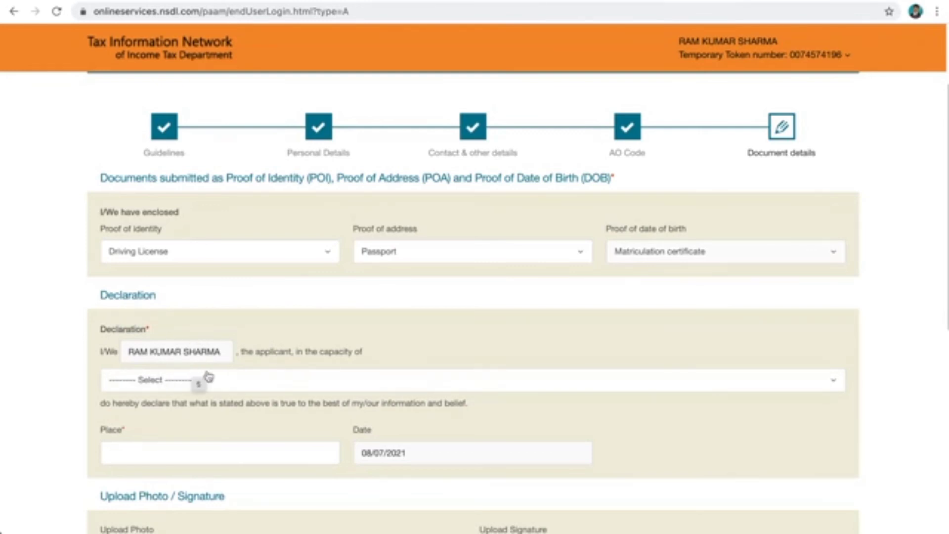
Step: Complete the declaration with the capacity Himself/Herself and the place CHANDIGARH
{"action": "left_click", "coordinate": [833, 382]}
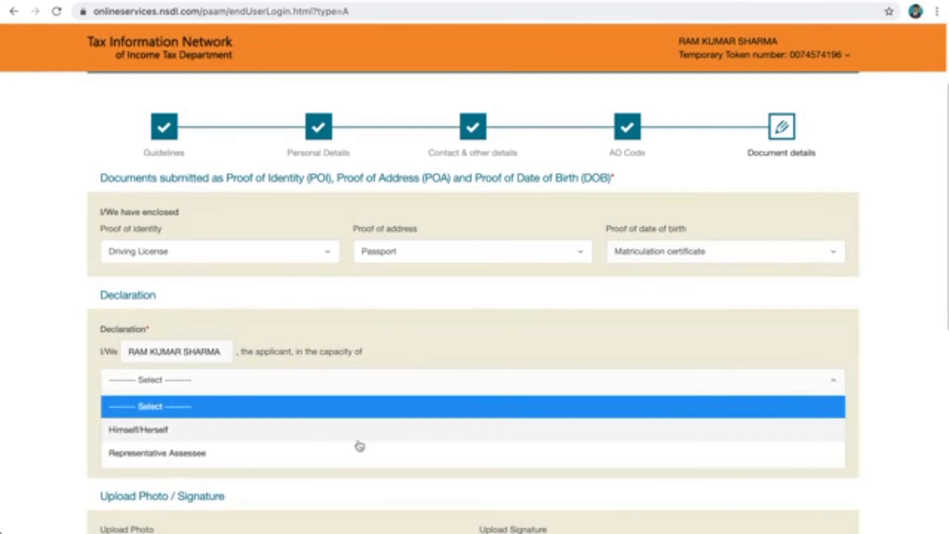
{"action": "left_click", "coordinate": [186, 430]}
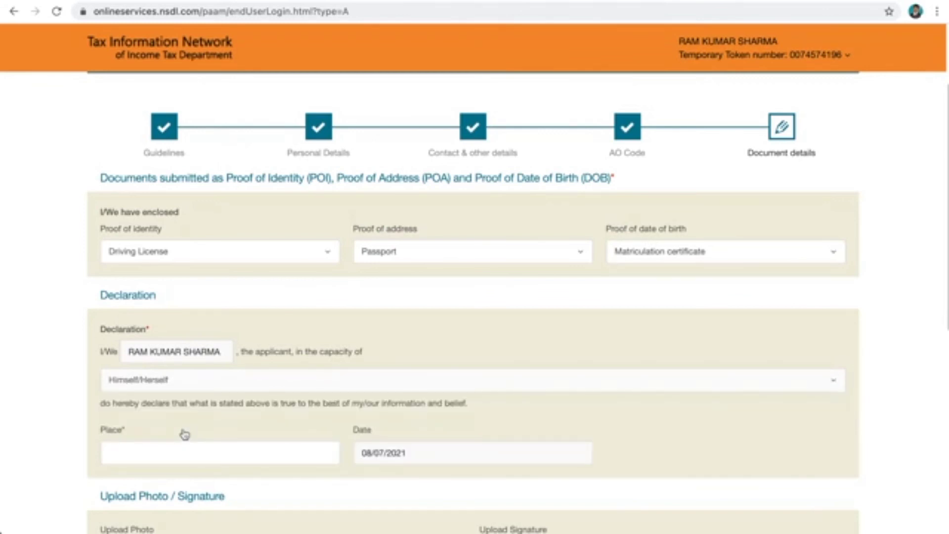
{"action": "left_click", "coordinate": [140, 454]}
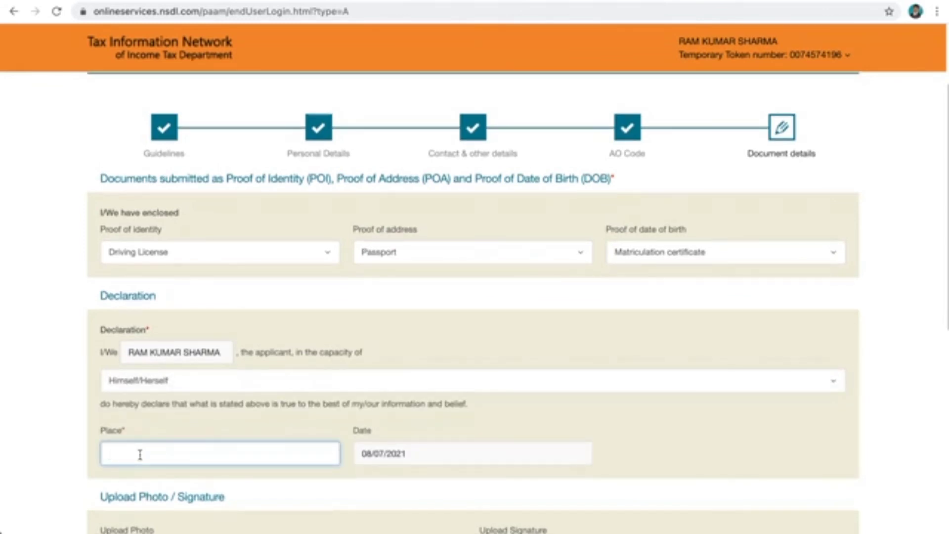
{"action": "type", "text": "CHANDIGARH"}
Step: Choose the applicant's JPEG photo from the Desktop and upload it as the application photo
{"action": "scroll", "coordinate": [361, 459], "scroll_direction": "down", "scroll_amount": 4}
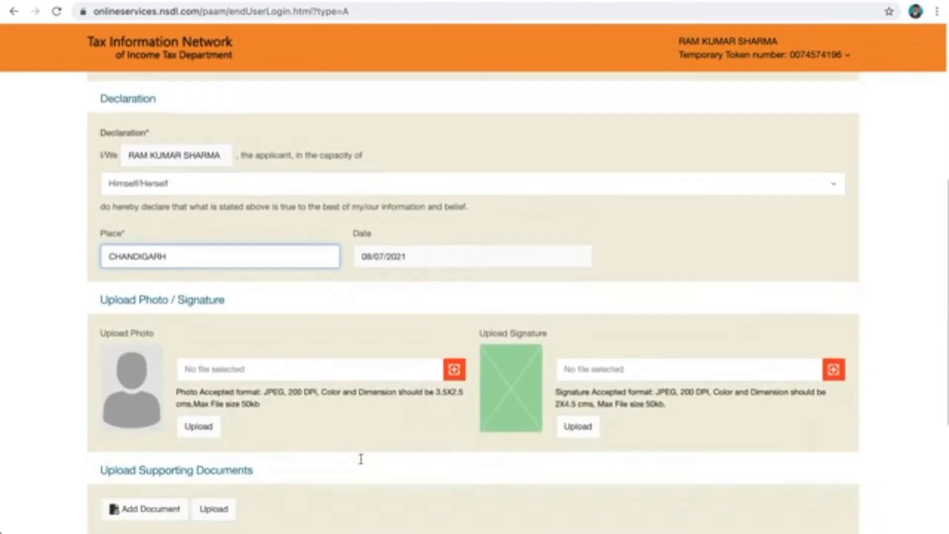
{"action": "scroll", "coordinate": [361, 459], "scroll_direction": "down", "scroll_amount": 1}
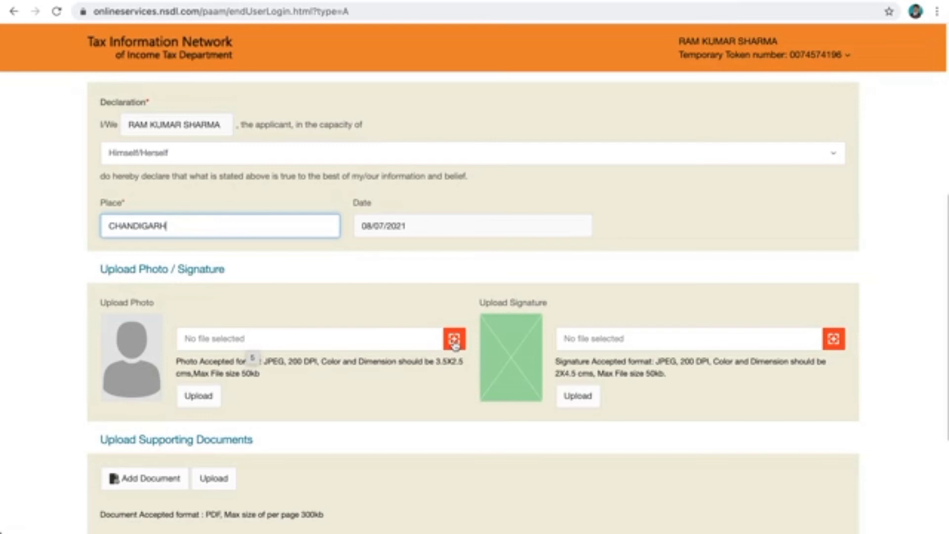
{"action": "left_click", "coordinate": [455, 343]}
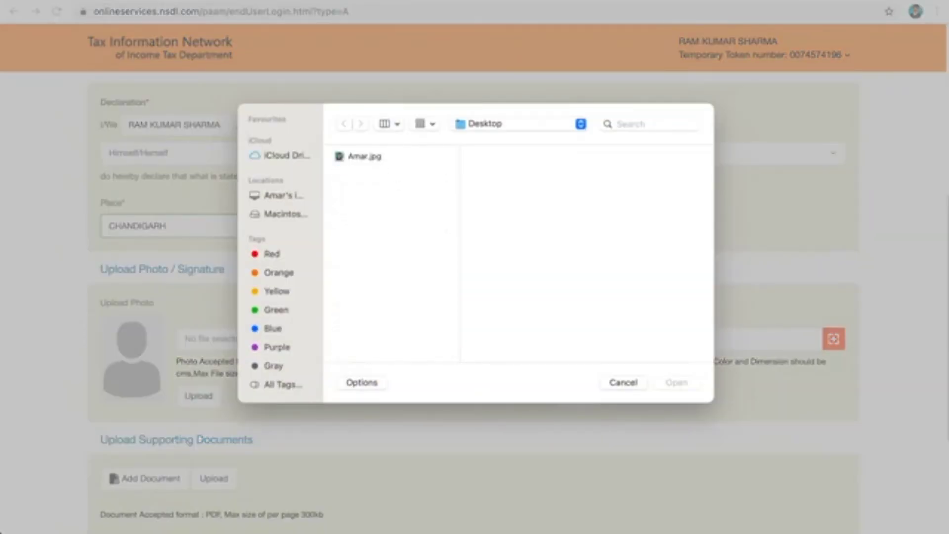
{"action": "left_click", "coordinate": [362, 160]}
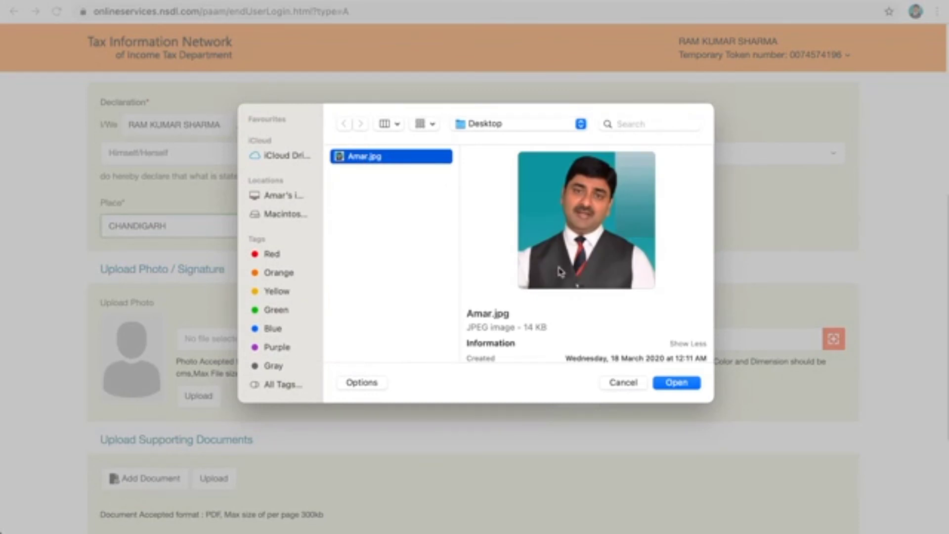
{"action": "left_click", "coordinate": [671, 385]}
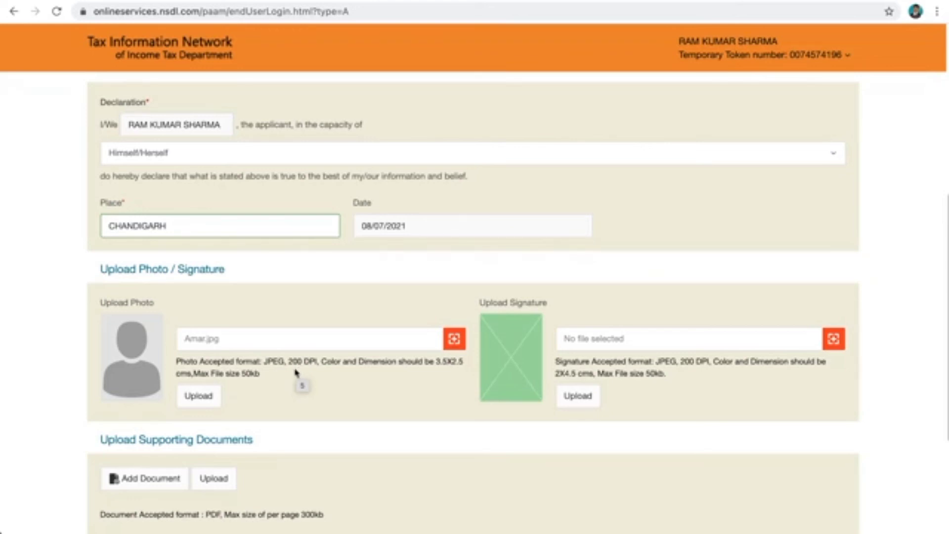
{"action": "left_click", "coordinate": [199, 398]}
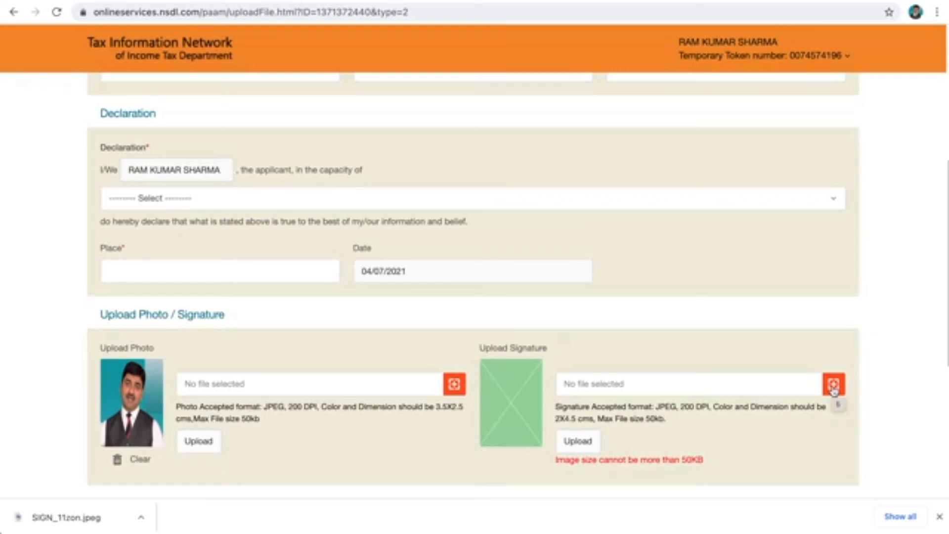
Step: Choose SIGN.jpeg from the Desktop and upload it as the applicant's signature
{"action": "left_click", "coordinate": [834, 386]}
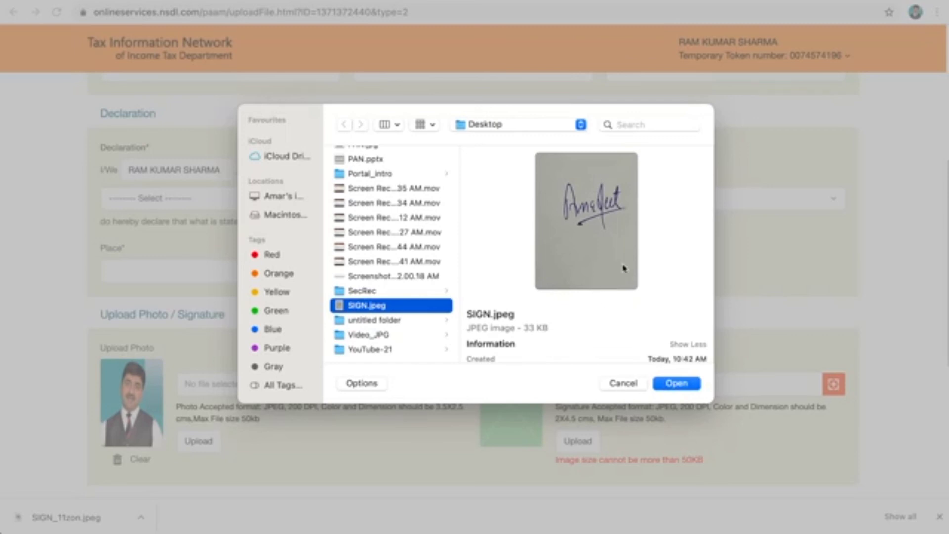
{"action": "left_click", "coordinate": [676, 388]}
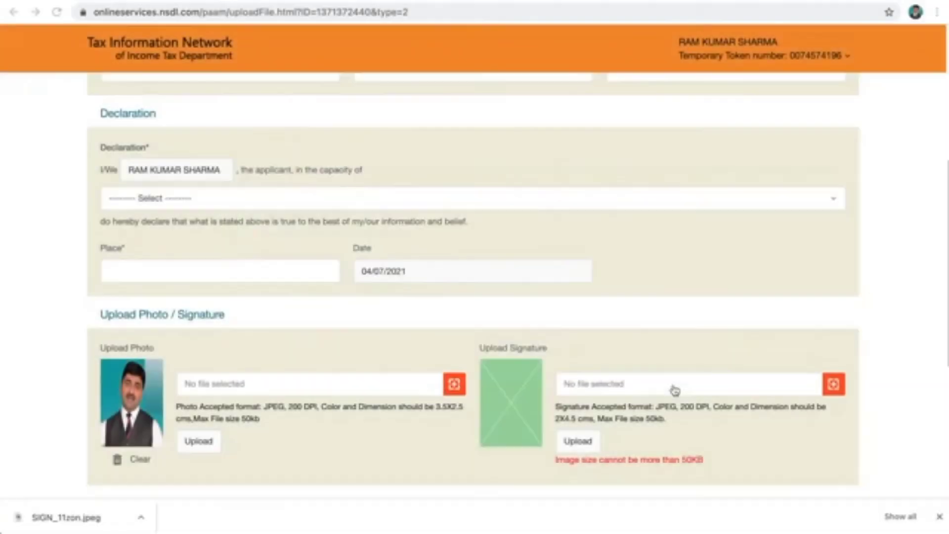
{"action": "left_click", "coordinate": [580, 442]}
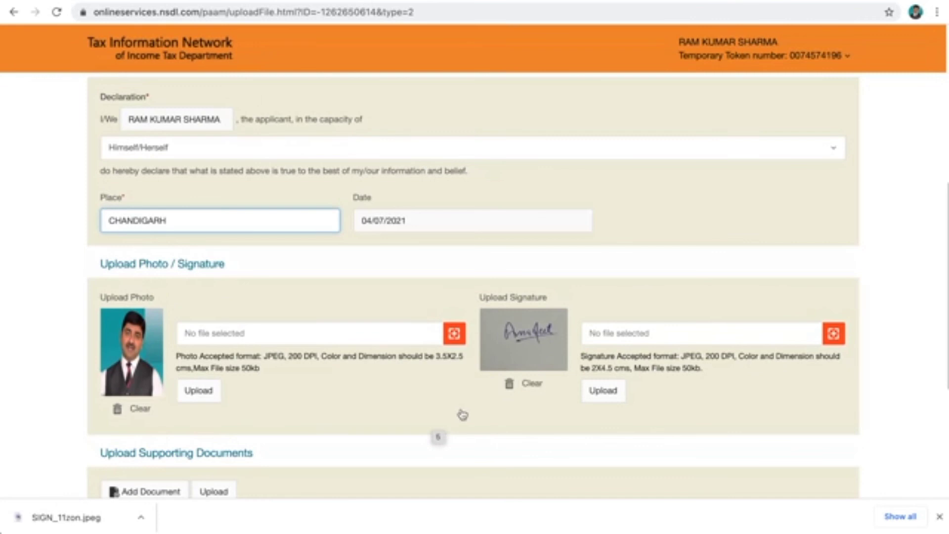
Step: Add a second file entry for the PDF supporting documents
{"action": "scroll", "coordinate": [256, 401], "scroll_direction": "down", "scroll_amount": 1}
{"action": "scroll", "coordinate": [256, 400], "scroll_direction": "down", "scroll_amount": 4}
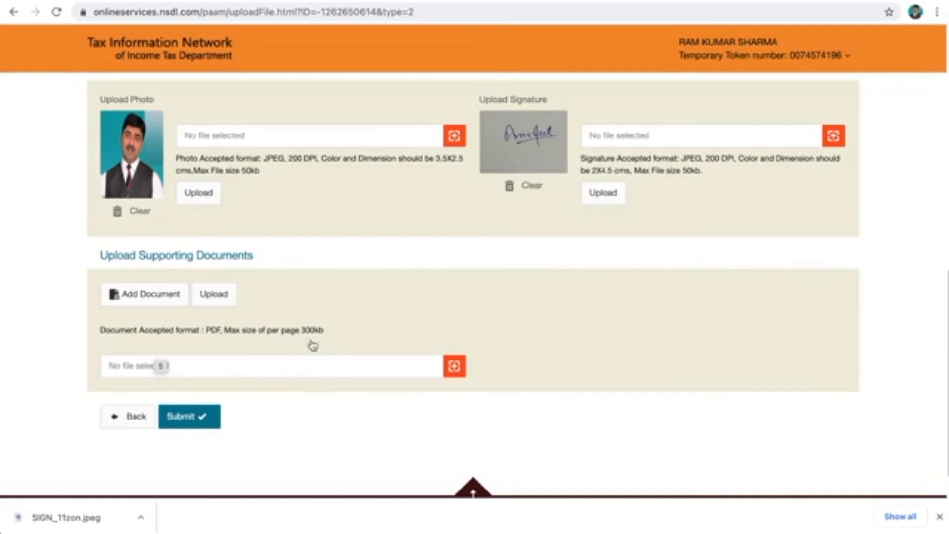
{"action": "left_click", "coordinate": [455, 367]}
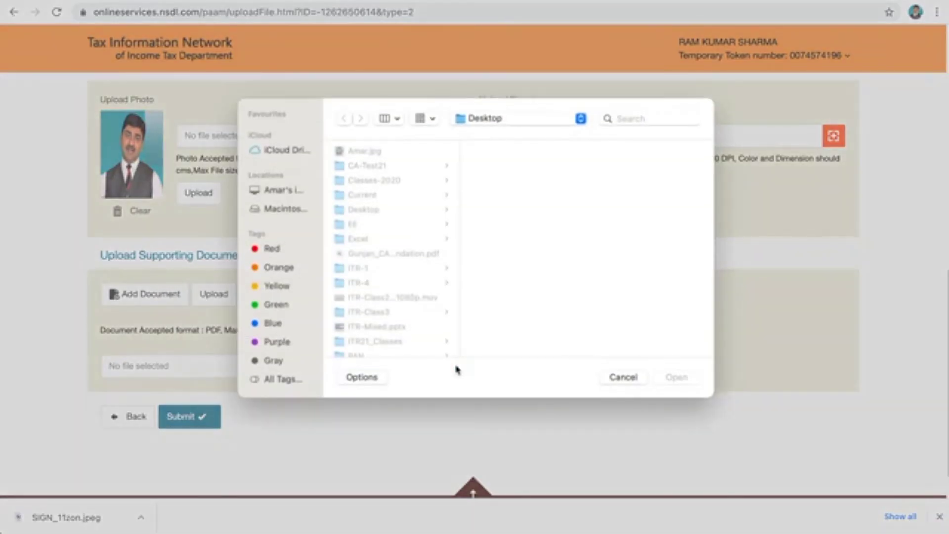
{"action": "left_click", "coordinate": [623, 377]}
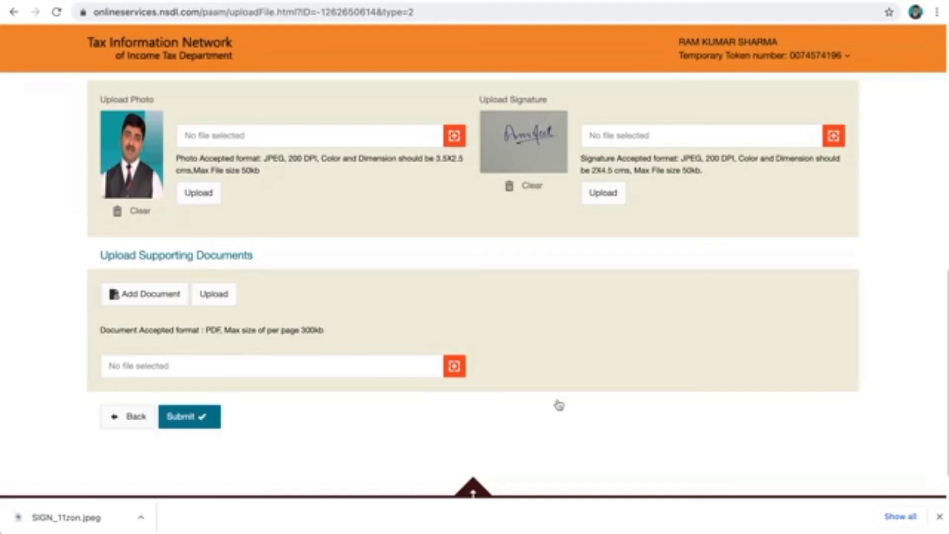
{"action": "left_click", "coordinate": [149, 304]}
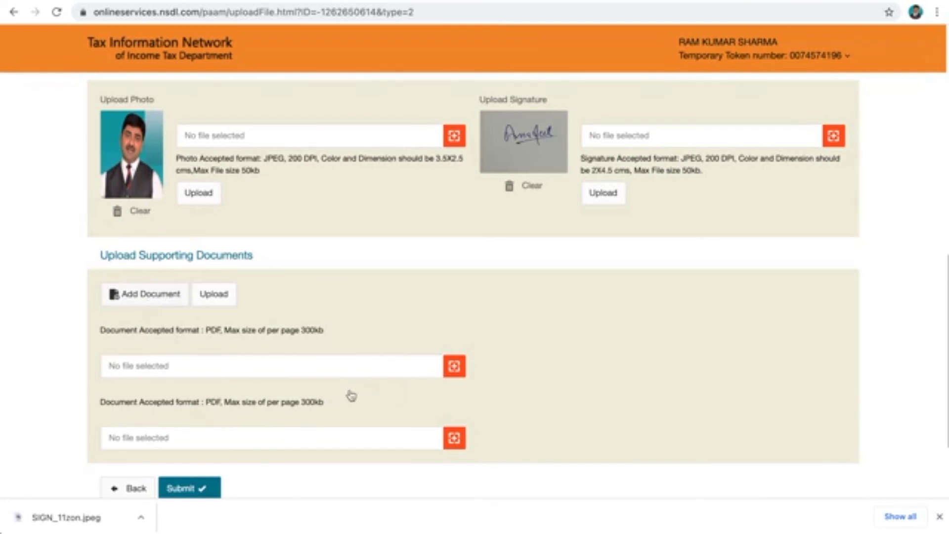
Step: Submit the PAN application and proceed from the page for verifying the completed details
{"action": "left_click", "coordinate": [170, 487]}
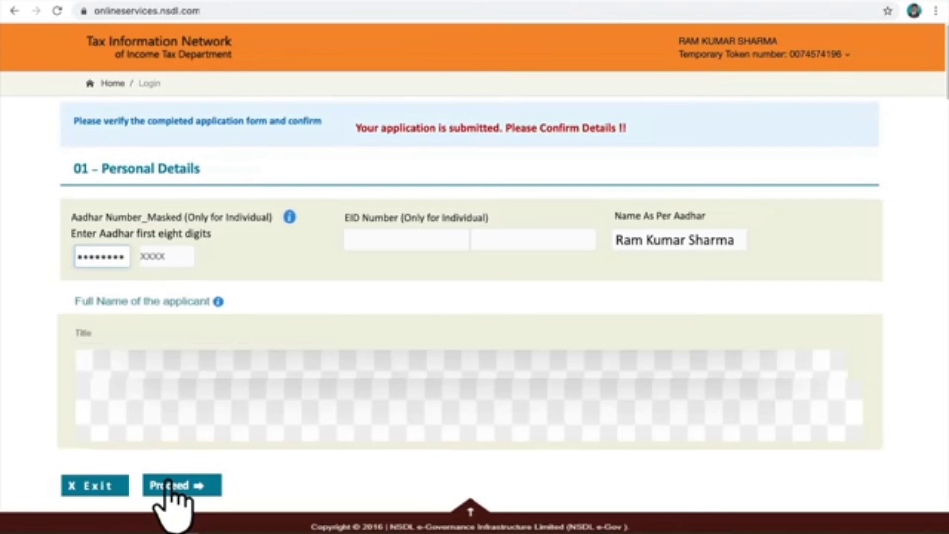
{"action": "left_click", "coordinate": [168, 484]}
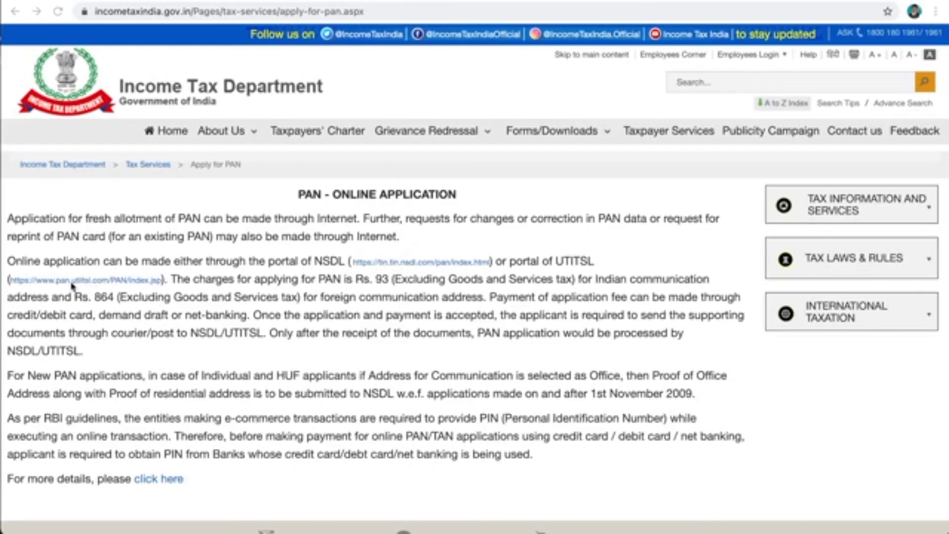
Step: Open the UTIITSL PAN portal and start a new PAN card application (Form 49A) as an Indian Citizen/NRI
{"action": "left_click", "coordinate": [93, 282]}
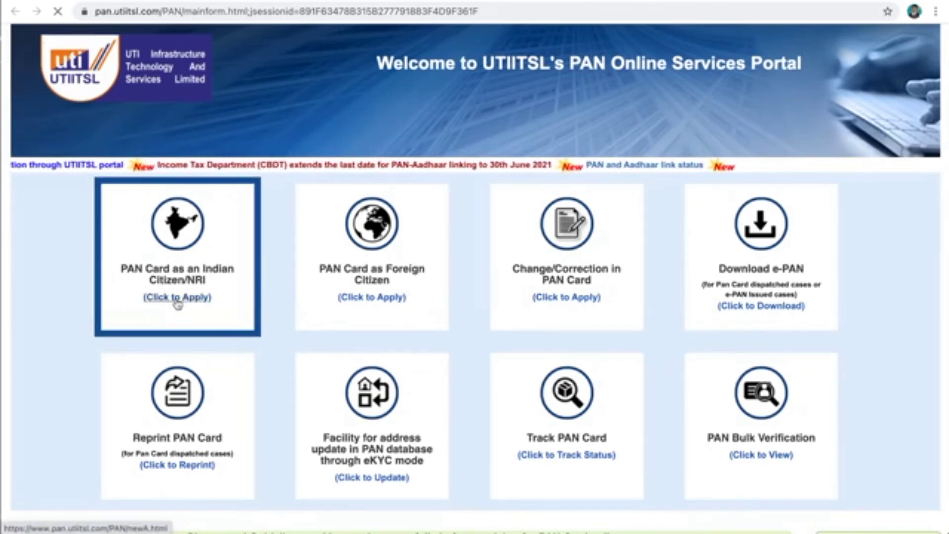
{"action": "left_click", "coordinate": [176, 300]}
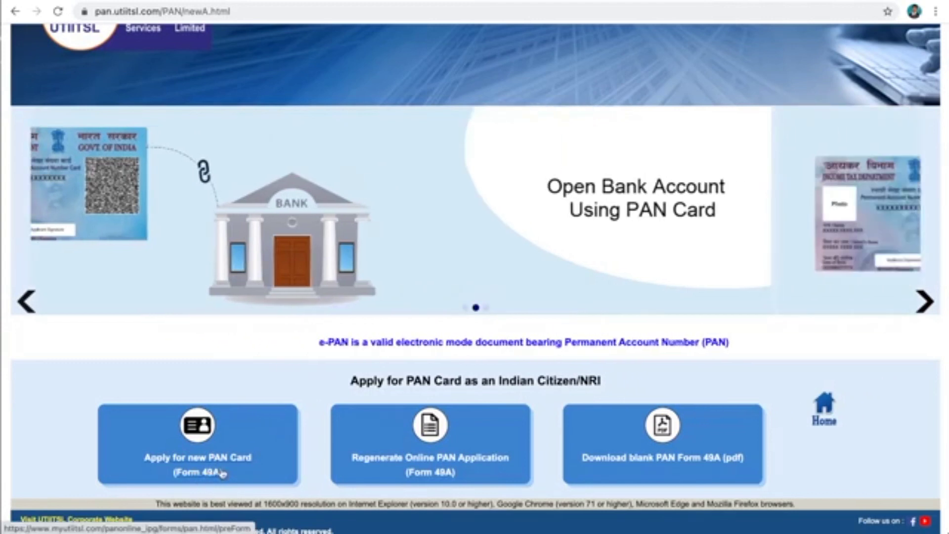
{"action": "left_click", "coordinate": [196, 477]}
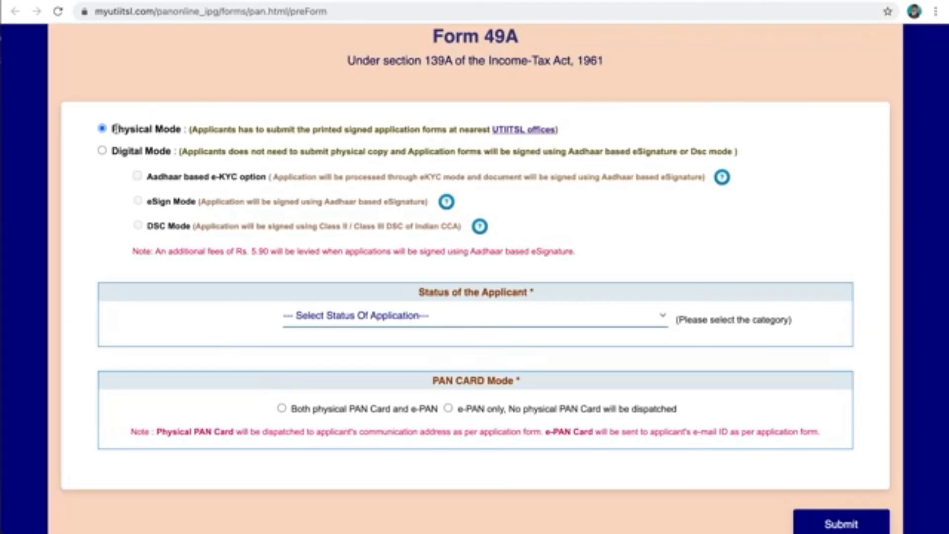
Step: Set the application to Digital Mode with the Aadhaar based e-KYC option and eSign, with Individual as the applicant status
{"action": "left_click", "coordinate": [102, 152]}
{"action": "left_click", "coordinate": [137, 176]}
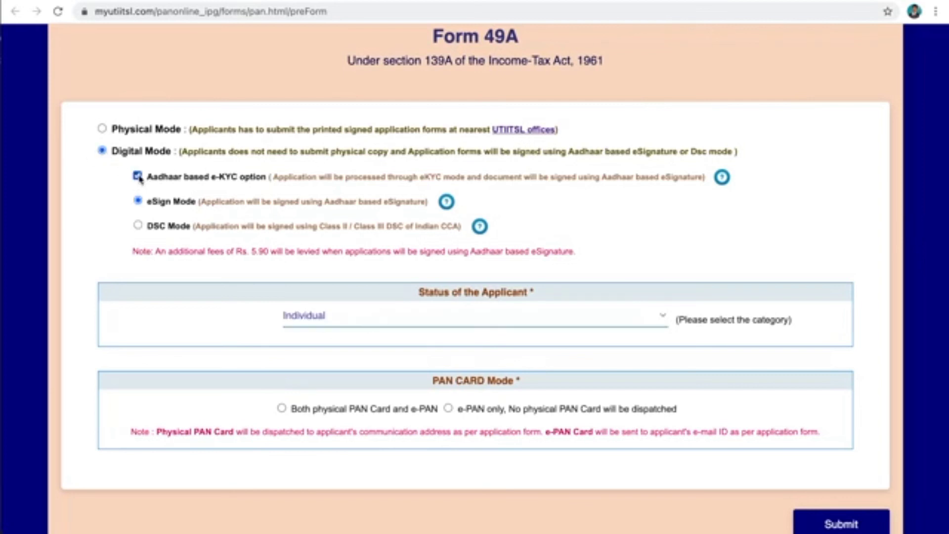
{"action": "left_click", "coordinate": [138, 226]}
{"action": "left_click", "coordinate": [655, 316]}
{"action": "left_click", "coordinate": [421, 484]}
Step: Request both physical PAN Card and e-PAN, and submit the choices to reach the Form 49A personal details
{"action": "left_click", "coordinate": [282, 409]}
{"action": "left_click", "coordinate": [449, 409]}
{"action": "left_click", "coordinate": [281, 408]}
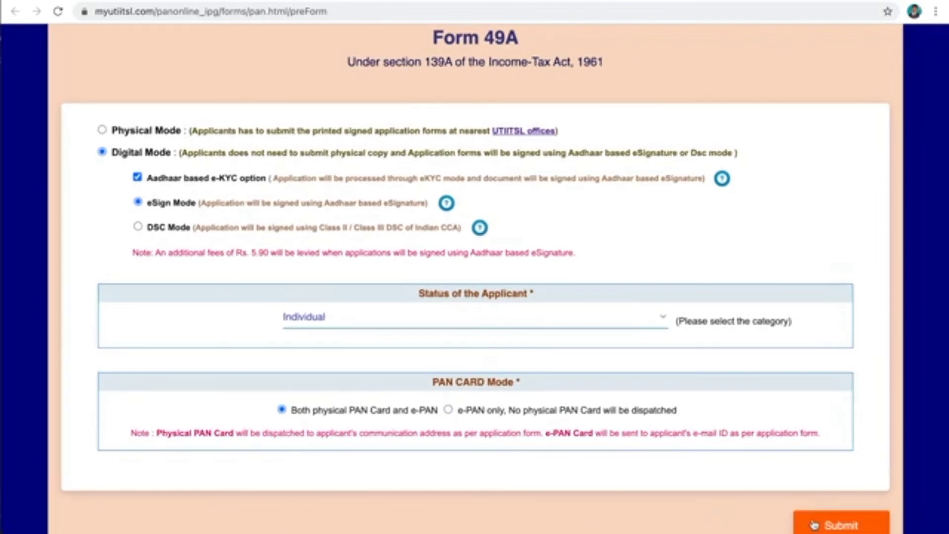
{"action": "left_click", "coordinate": [818, 525]}
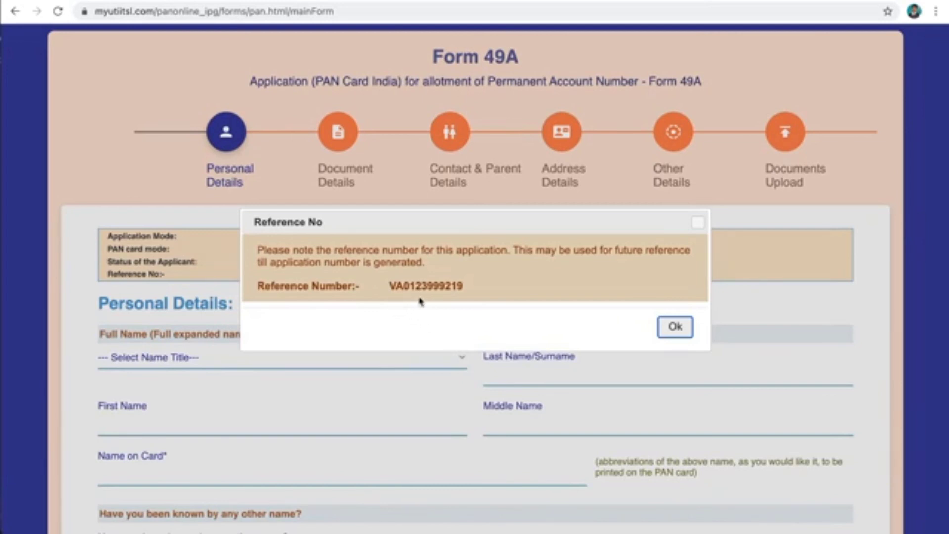
{"action": "left_click", "coordinate": [696, 225]}
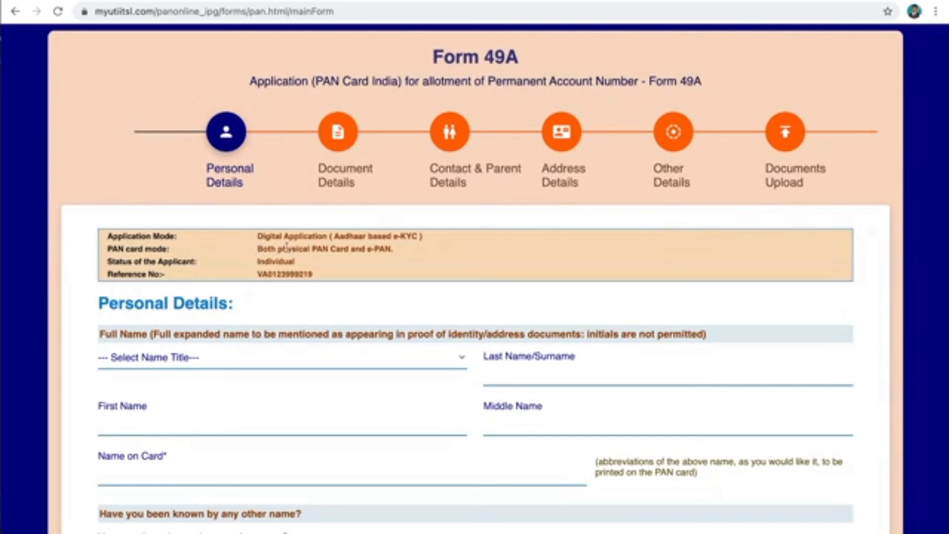